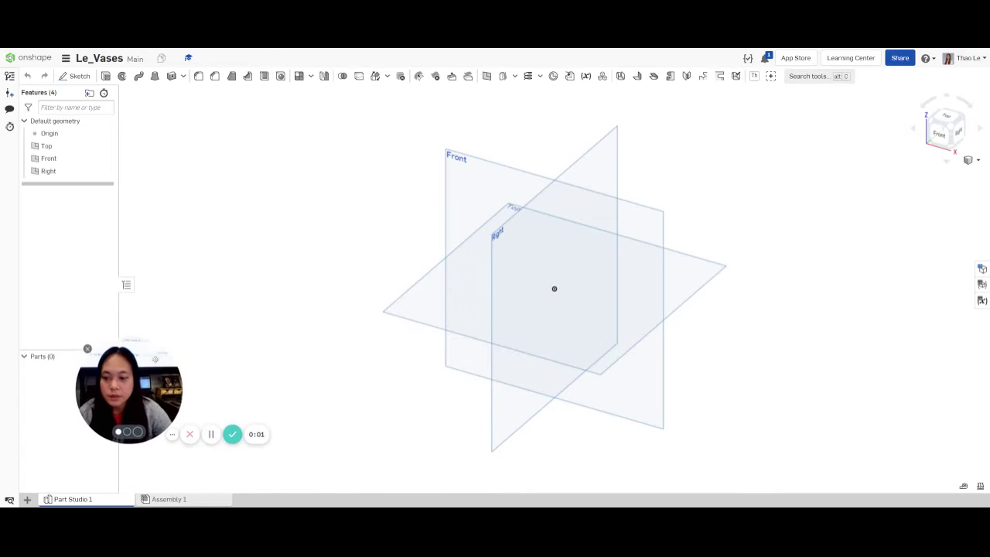
Rename the Part Studio 1 tab to Vase #1.
{"action": "mouse_move", "coordinate": [155, 390]}
{"action": "left_click_drag", "start_coordinate": [162, 382], "coordinate": [197, 308]}
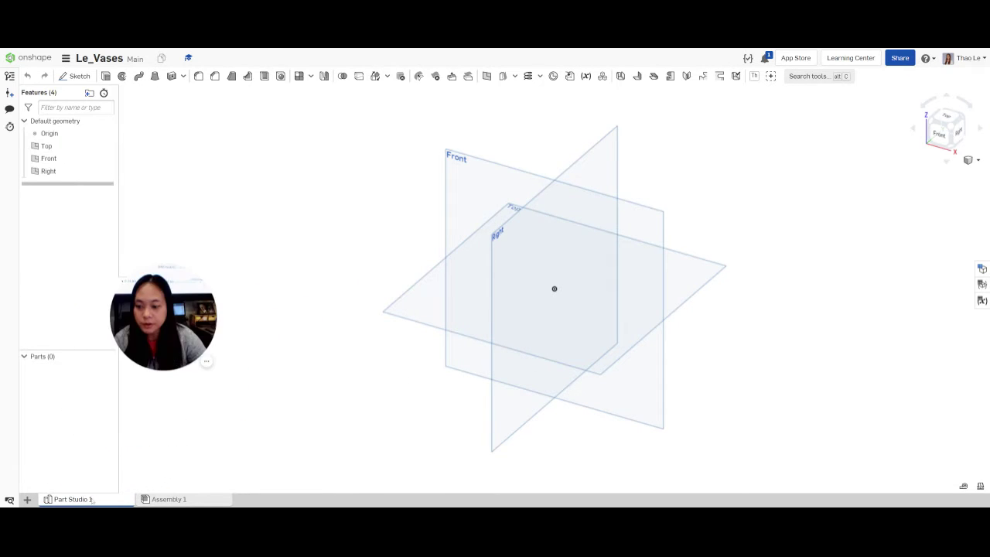
{"action": "right_click", "coordinate": [71, 498]}
{"action": "left_click", "coordinate": [81, 430]}
{"action": "type", "text": "Vase#1"}
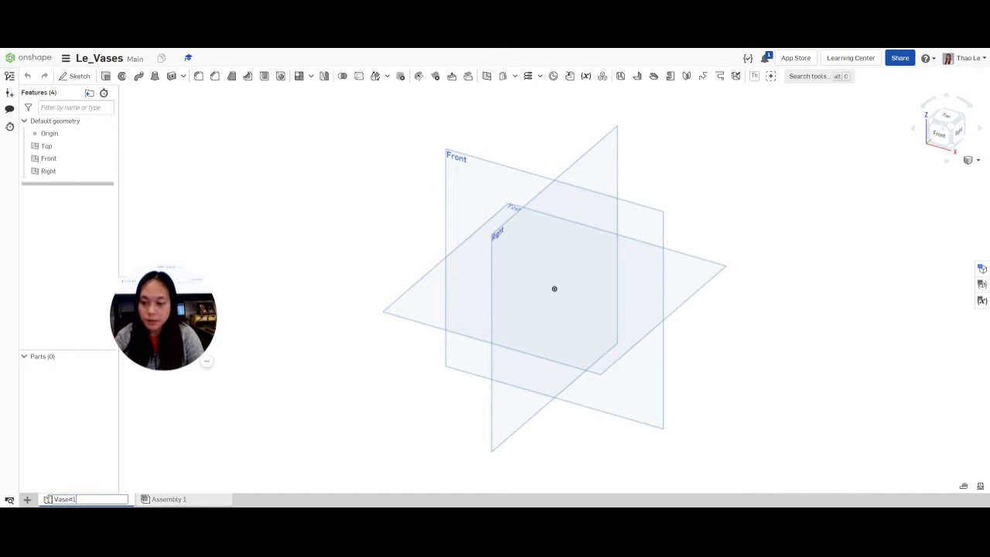
{"action": "key", "text": "BackSpace"}
{"action": "key", "text": "BackSpace"}
{"action": "type", "text": " #1"}
{"action": "key", "text": "Return"}
Create a second Part Studio and name it Vase #2.
{"action": "left_click", "coordinate": [27, 499]}
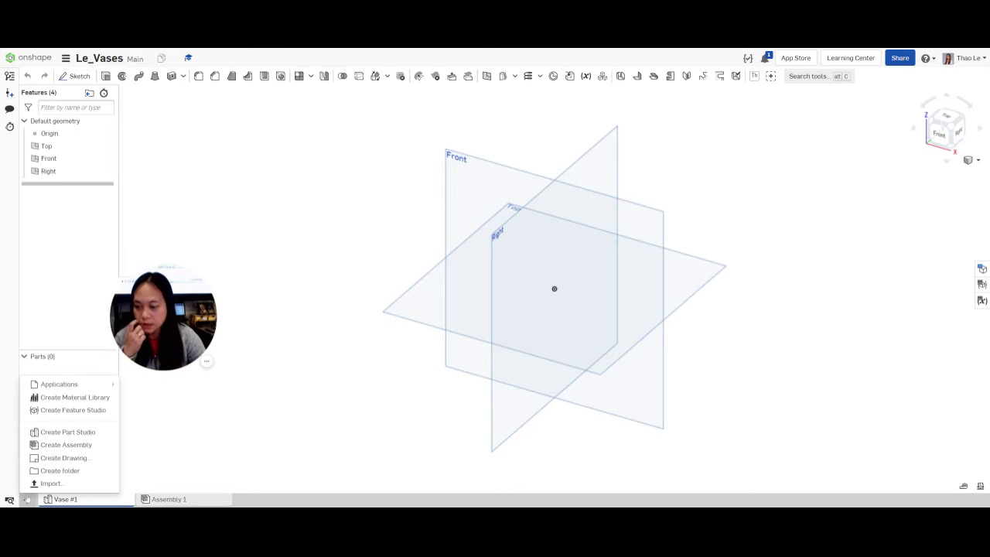
{"action": "left_click", "coordinate": [61, 432]}
{"action": "right_click", "coordinate": [170, 498]}
{"action": "left_click", "coordinate": [166, 425]}
{"action": "type", "text": "Vase #2"}
{"action": "key", "text": "Return"}
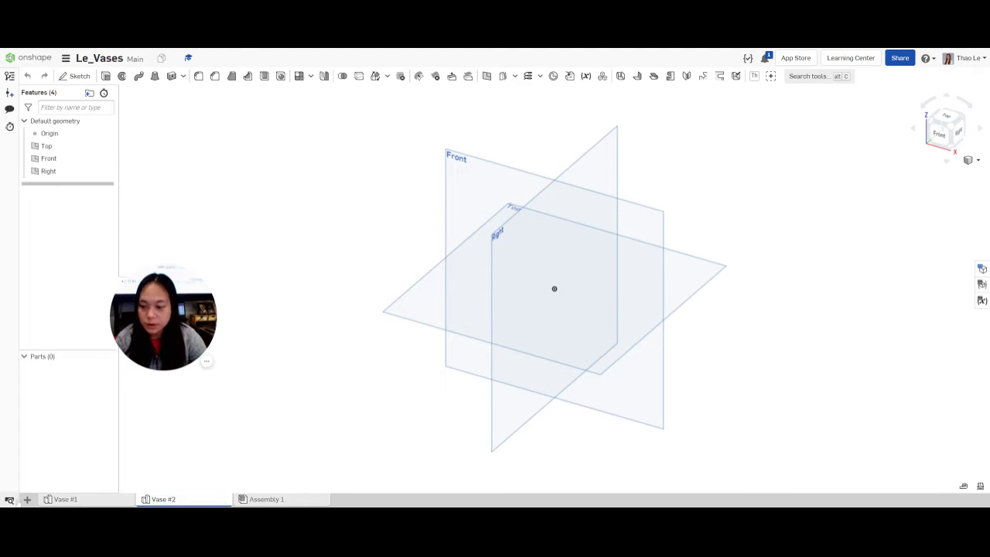
Create a third Part Studio and name it My Vase.
{"action": "left_click", "coordinate": [27, 499]}
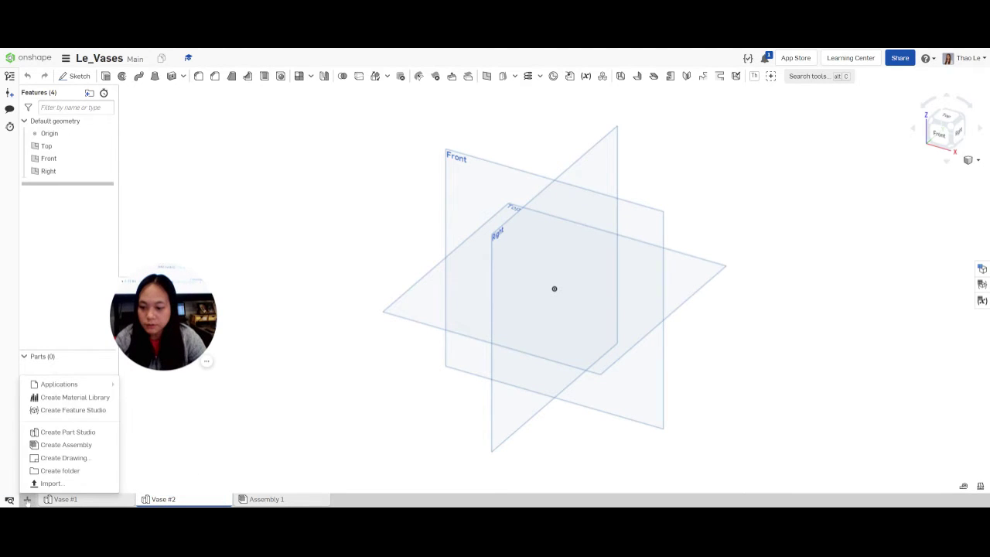
{"action": "left_click", "coordinate": [73, 431]}
{"action": "right_click", "coordinate": [286, 499]}
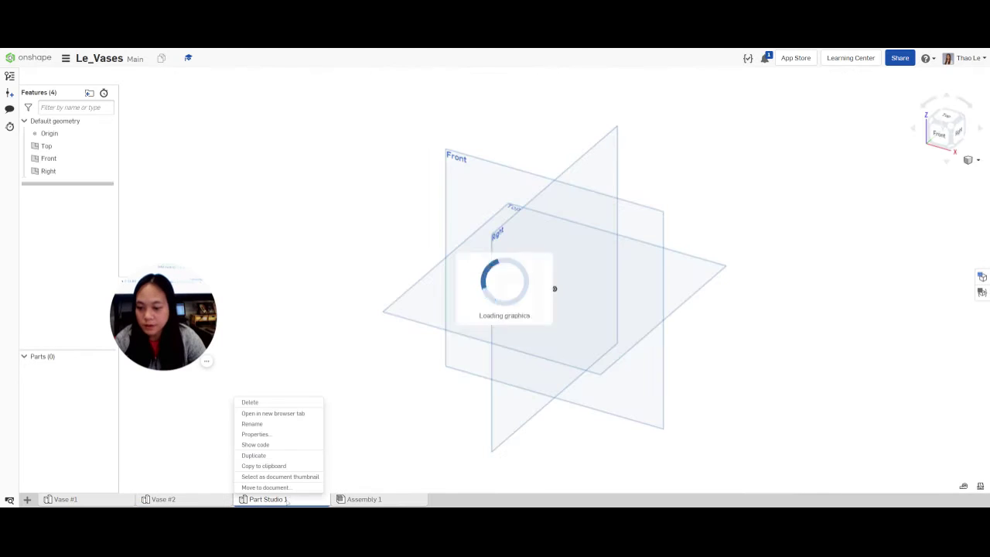
{"action": "left_click", "coordinate": [270, 426]}
{"action": "type", "text": "M"}
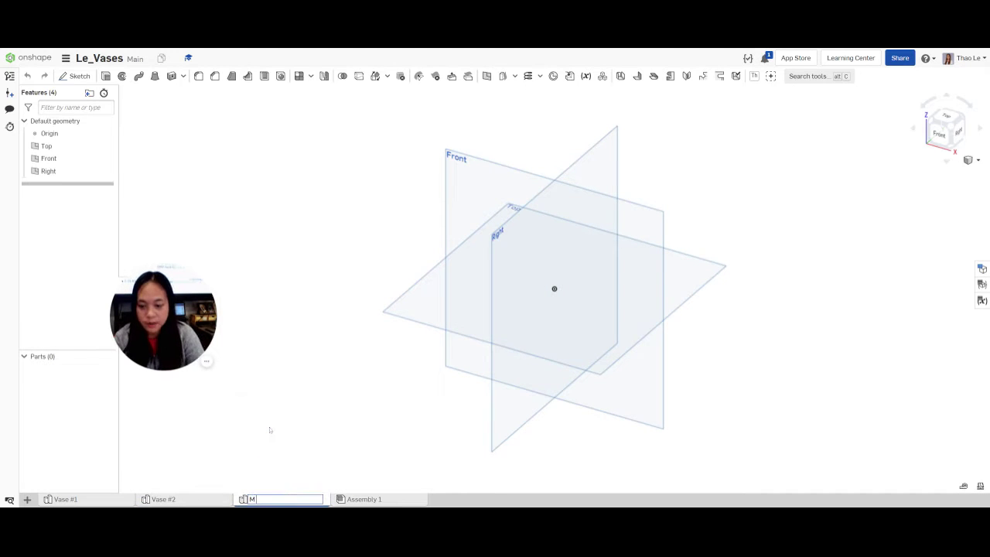
{"action": "type", "text": "y Vase"}
{"action": "key", "text": "Return"}
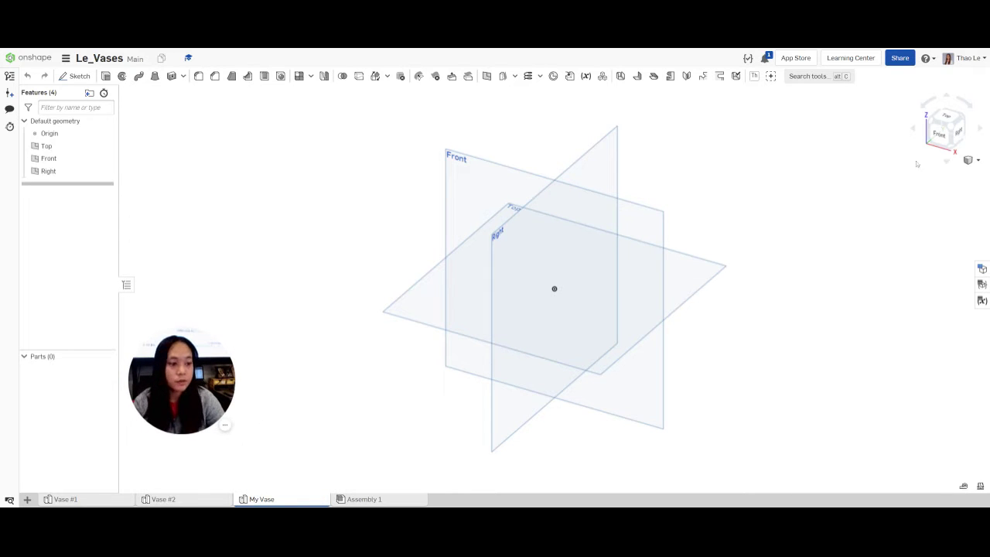
Switch back to Vase #1 and view the planes from the front, then isometric.
{"action": "left_click", "coordinate": [79, 501]}
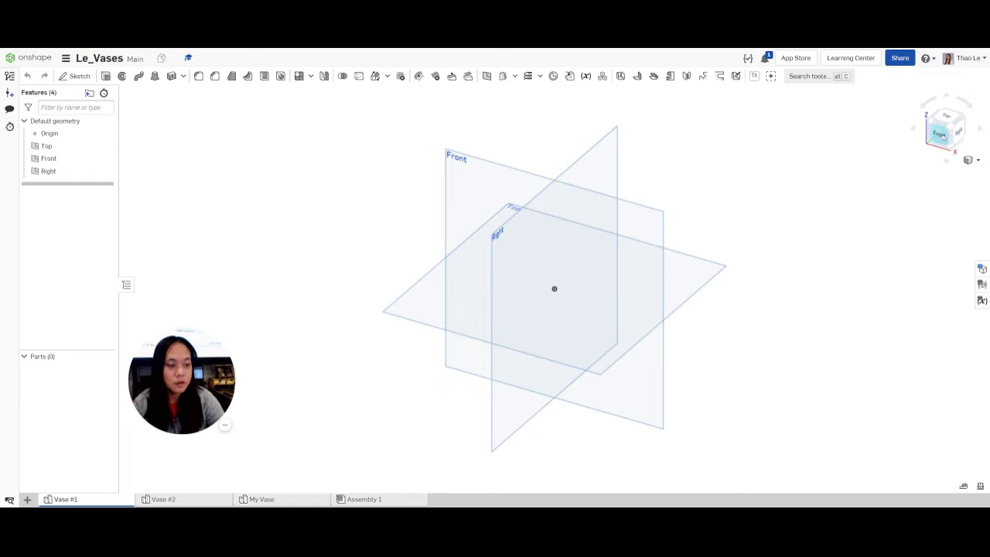
{"action": "left_click", "coordinate": [941, 136]}
{"action": "left_click", "coordinate": [967, 160]}
{"action": "left_click", "coordinate": [945, 177]}
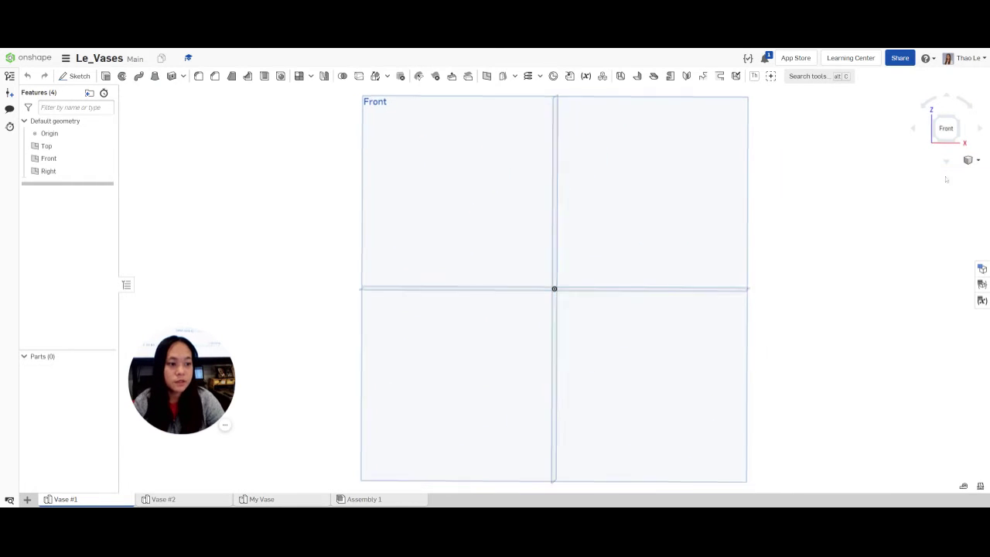
Start a sketch on the Front plane and view it face-on.
{"action": "left_click", "coordinate": [71, 77]}
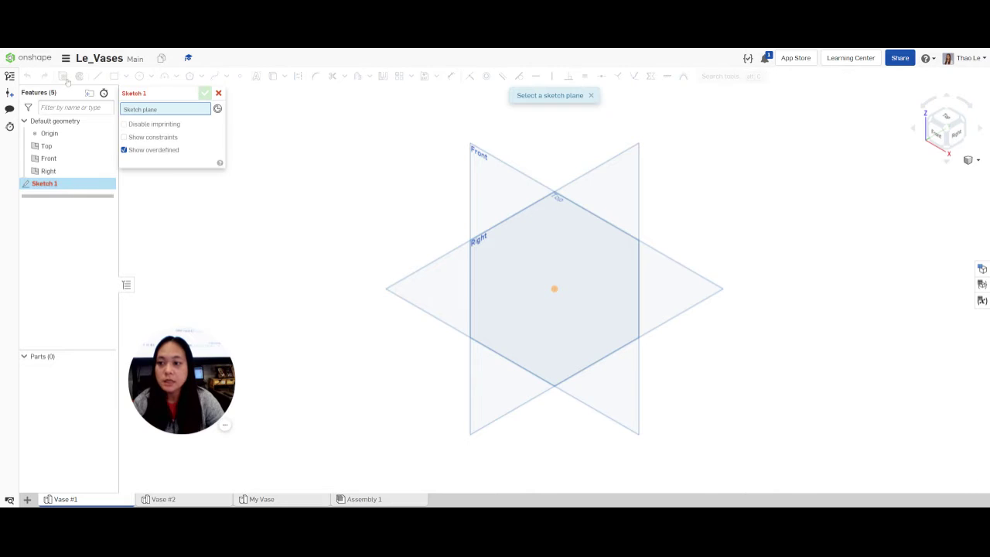
{"action": "left_click", "coordinate": [497, 178]}
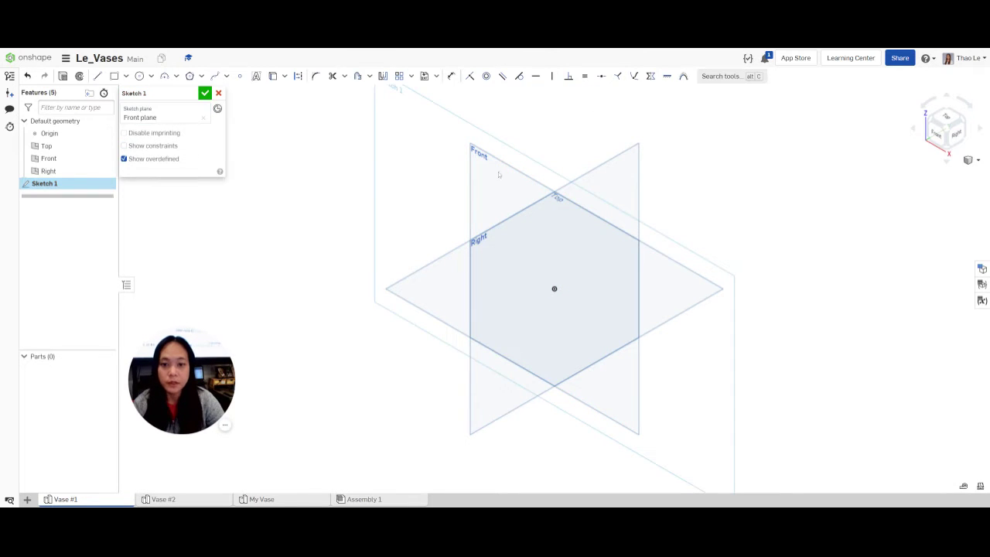
{"action": "key", "text": "n"}
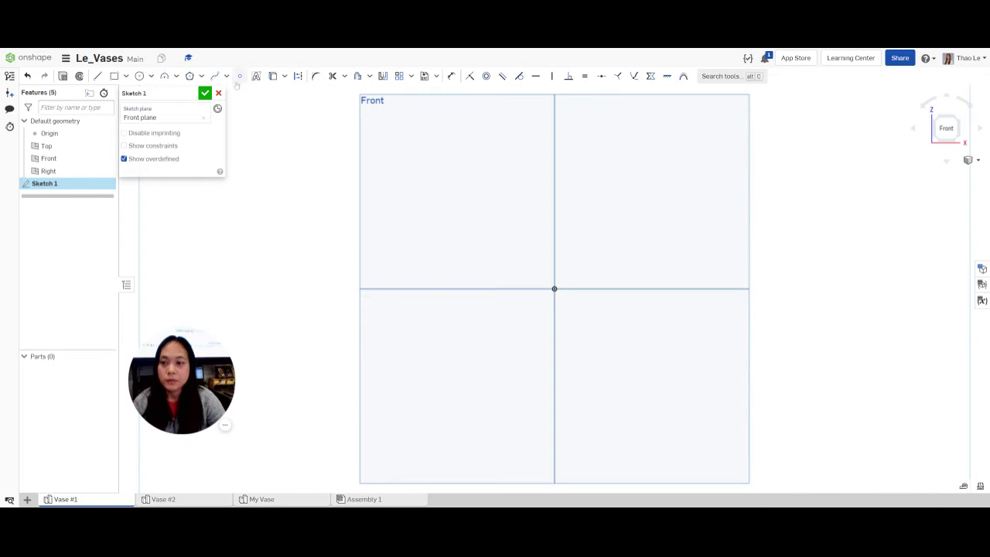
Draw a base line left from the origin and a side line rising up-left.
{"action": "left_click", "coordinate": [98, 77]}
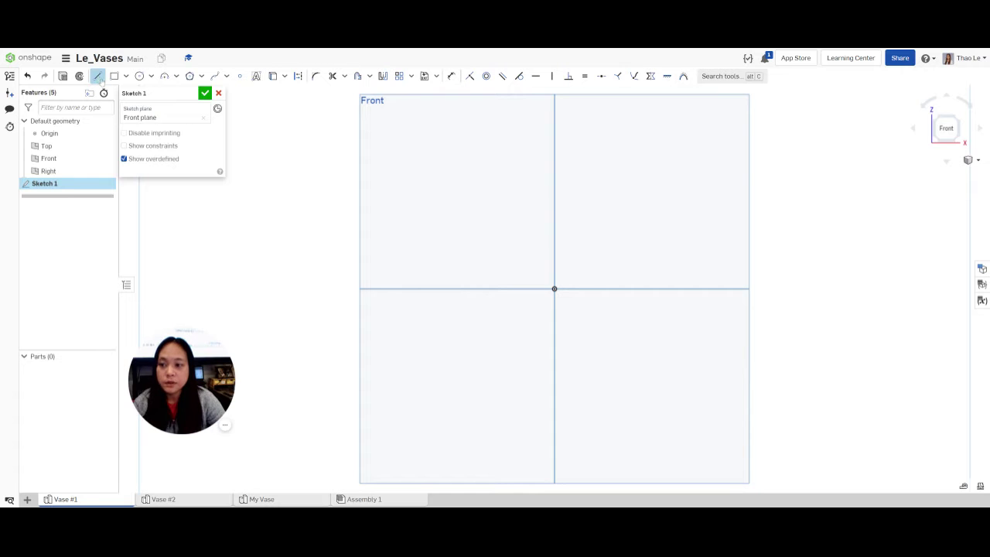
{"action": "left_click", "coordinate": [554, 289]}
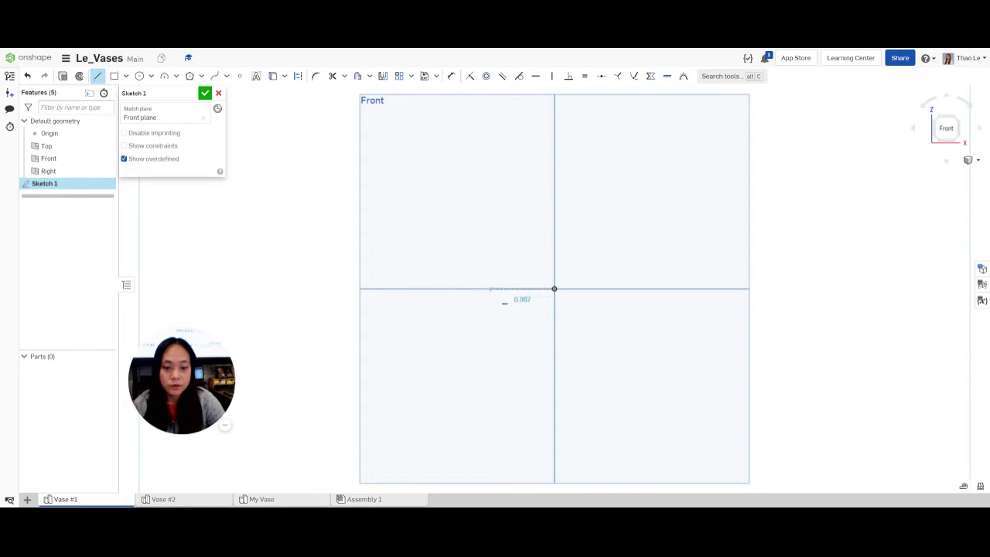
{"action": "left_click", "coordinate": [490, 288]}
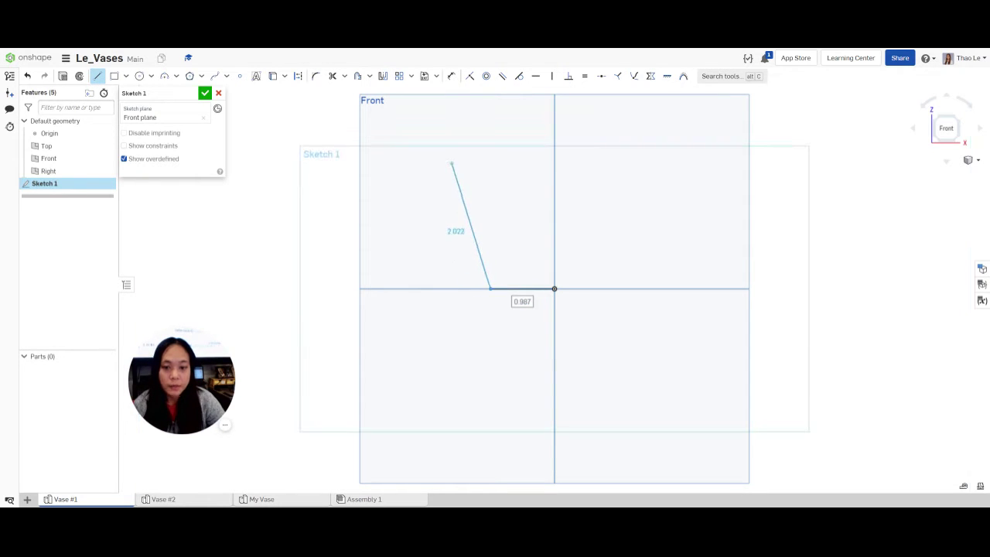
{"action": "left_click", "coordinate": [451, 164]}
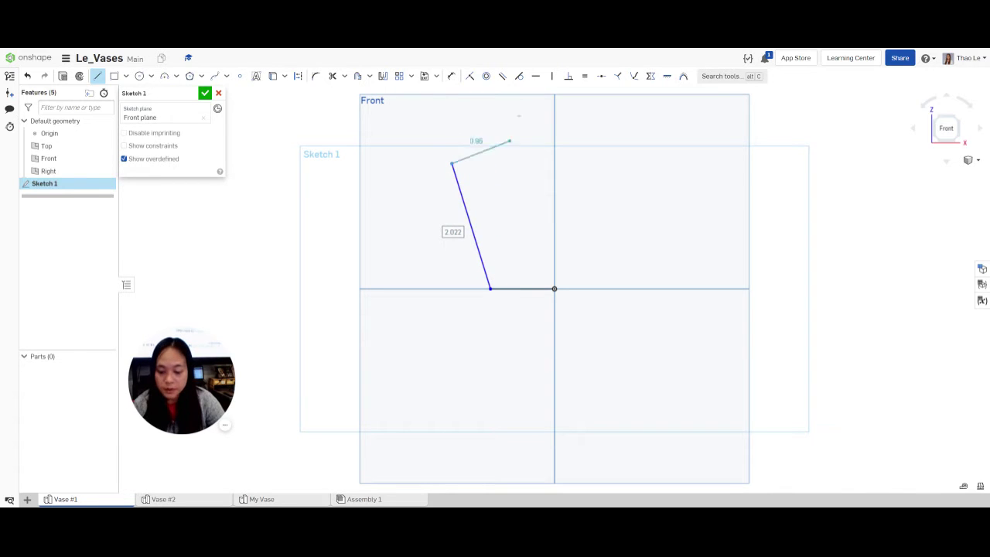
{"action": "key", "text": "Escape"}
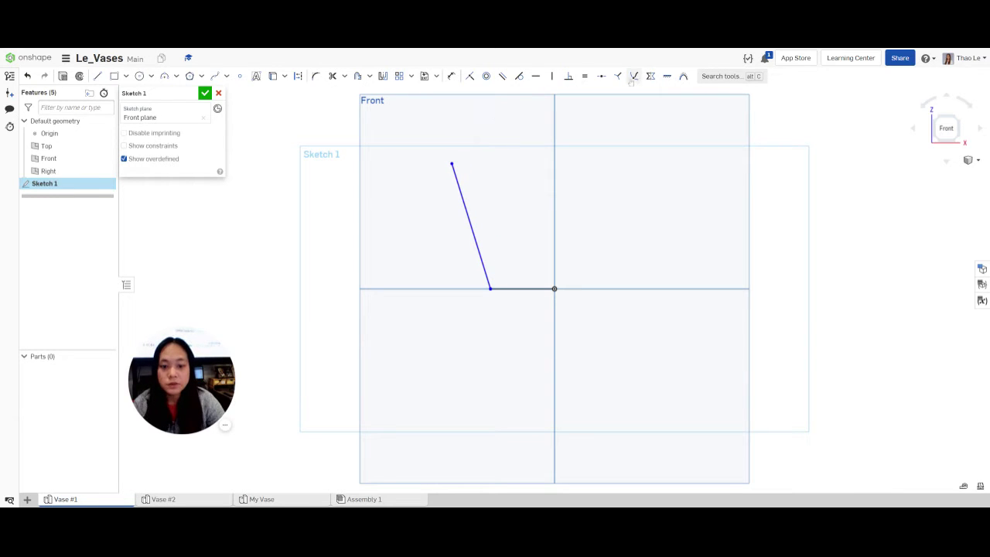
{"action": "left_click", "coordinate": [450, 76]}
Dimension the base line to 1 in and the slanted side line to 2 in.
{"action": "left_click", "coordinate": [522, 289]}
{"action": "left_click", "coordinate": [524, 321]}
{"action": "type", "text": "1"}
{"action": "key", "text": "Return"}
{"action": "left_click", "coordinate": [469, 224]}
{"action": "left_click", "coordinate": [442, 232]}
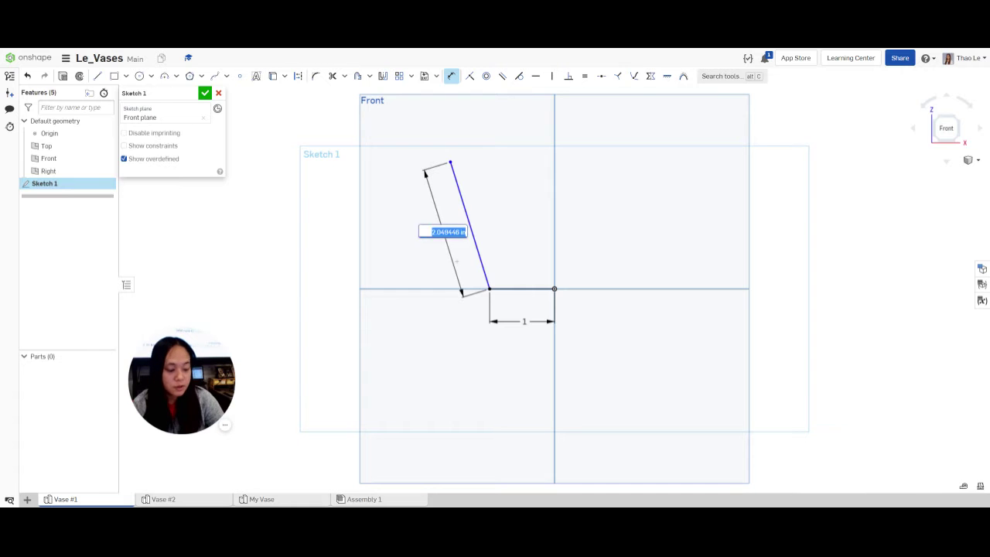
{"action": "type", "text": "2"}
{"action": "key", "text": "Return"}
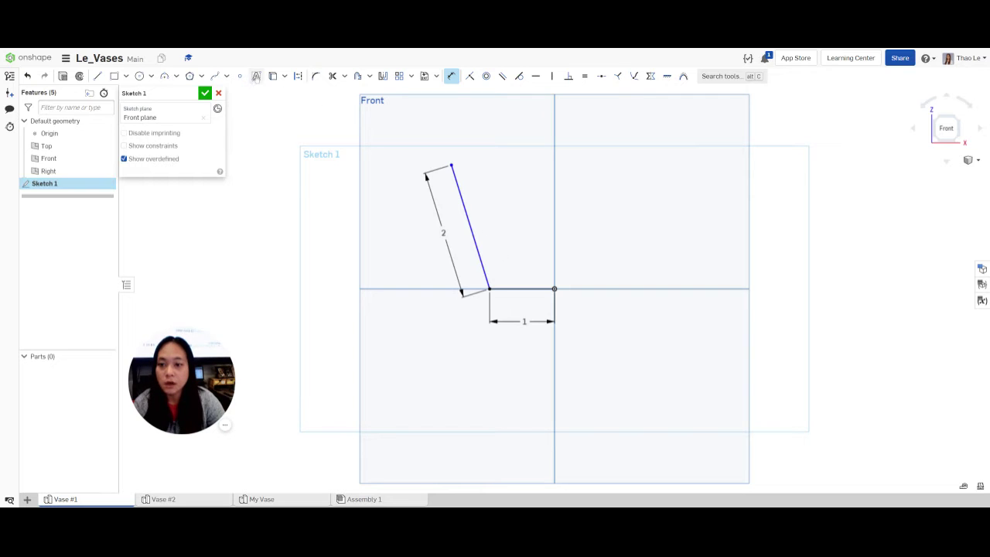
Offset the base line by 2/16 in and the slanted side line by 0.125 in.
{"action": "left_click", "coordinate": [356, 77]}
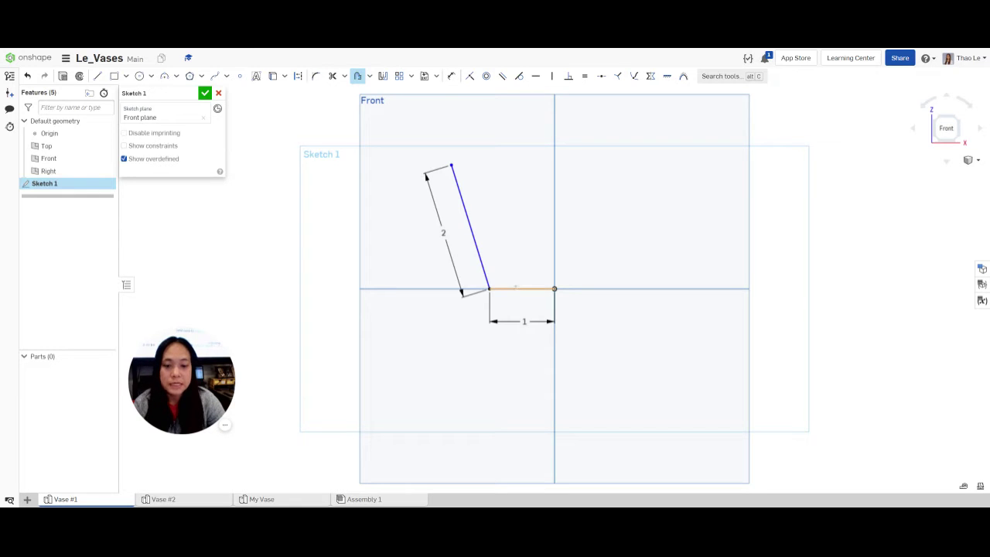
{"action": "left_click", "coordinate": [521, 288]}
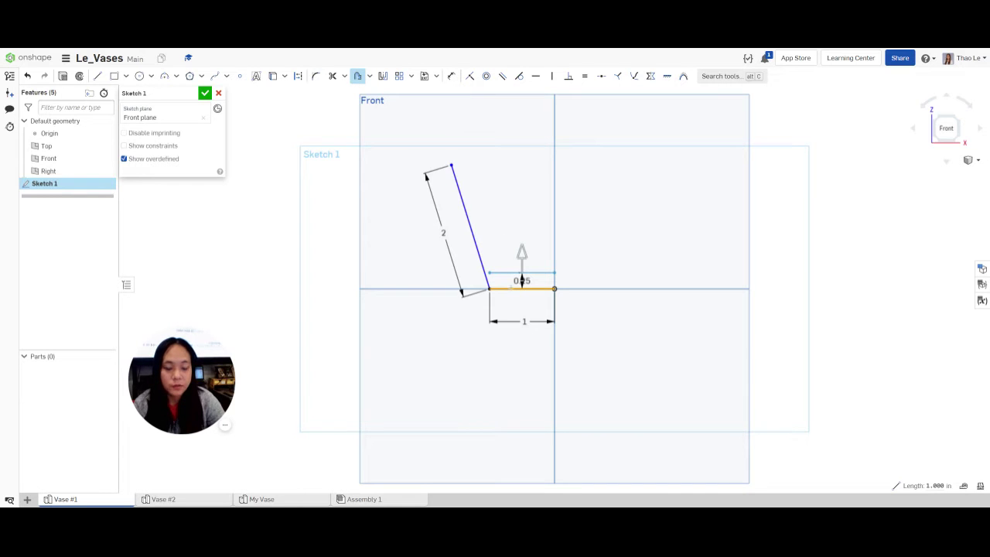
{"action": "left_click", "coordinate": [522, 279]}
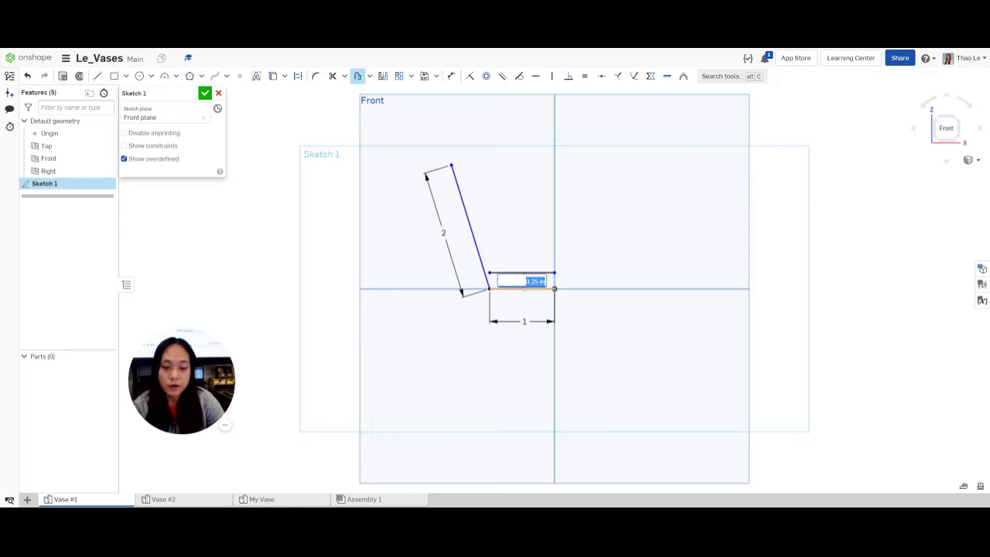
{"action": "type", "text": "2/16"}
{"action": "key", "text": "Return"}
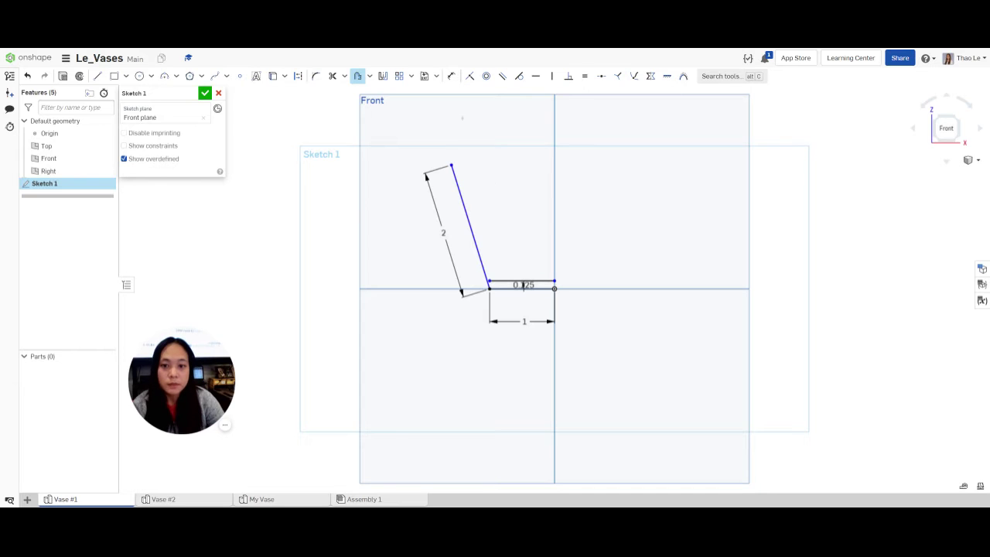
{"action": "left_click", "coordinate": [358, 76]}
{"action": "left_click", "coordinate": [474, 236]}
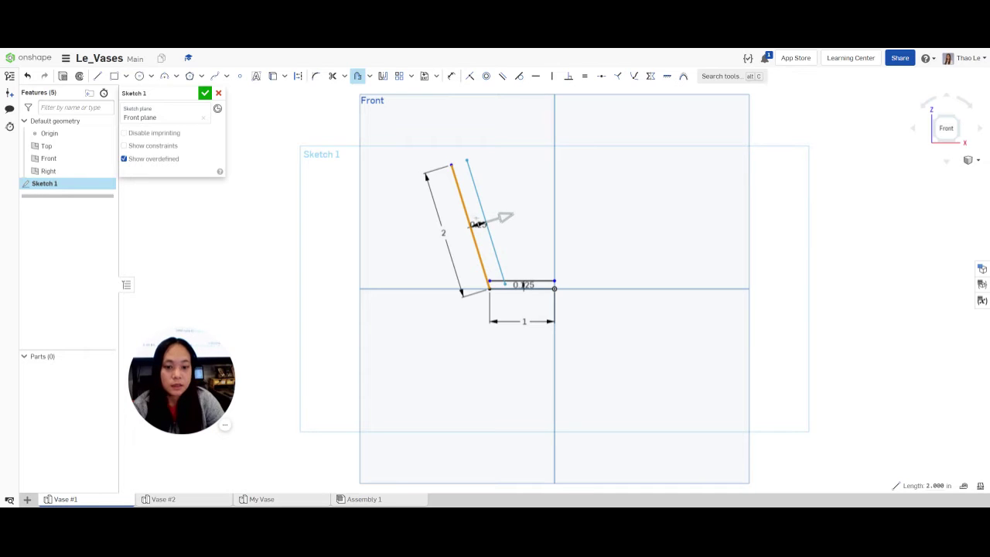
{"action": "left_click", "coordinate": [479, 224]}
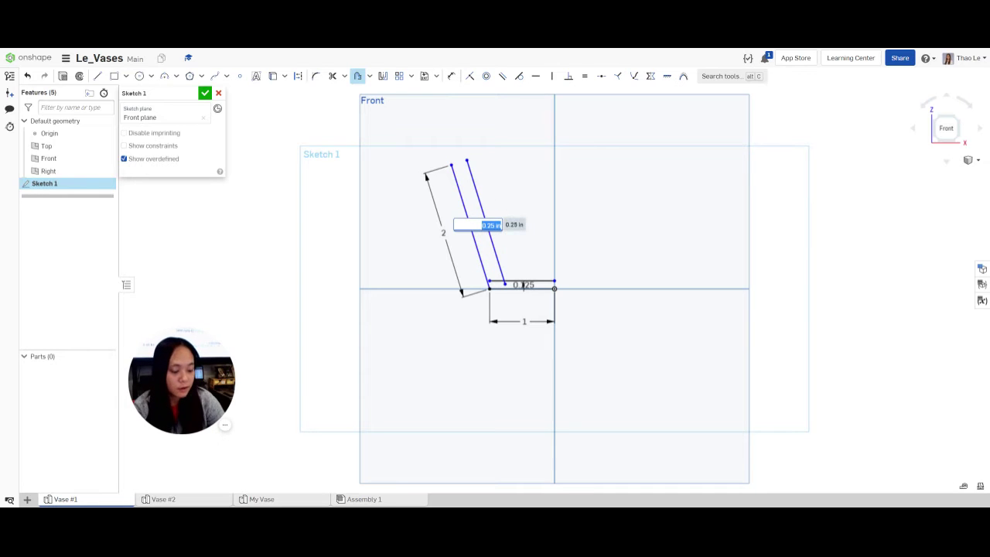
{"action": "type", "text": "0.125"}
{"action": "key", "text": "Return"}
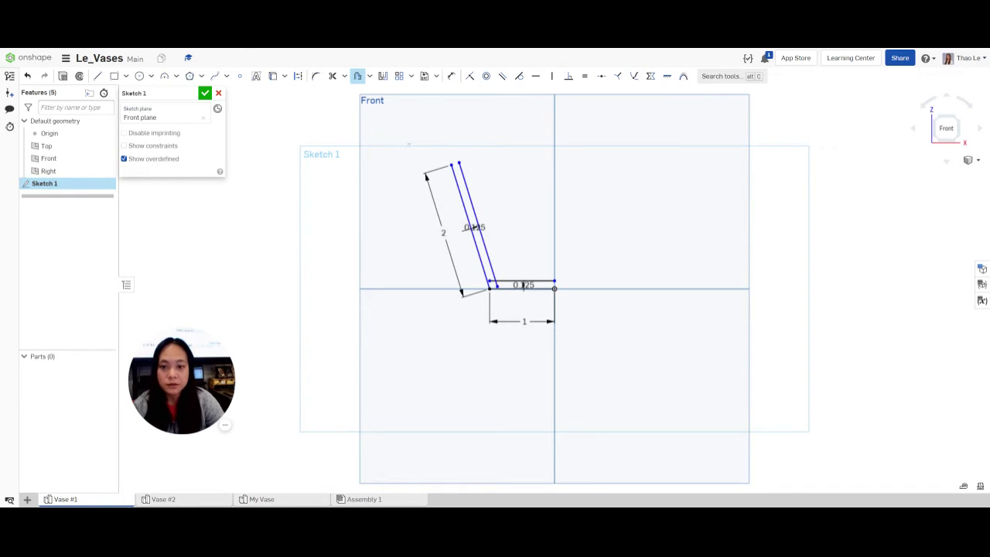
{"action": "key", "text": "Escape"}
Move the two 0.125 offset dimension labels clear of the profile lines.
{"action": "scroll", "coordinate": [474, 226], "scroll_direction": "up", "scroll_amount": 2}
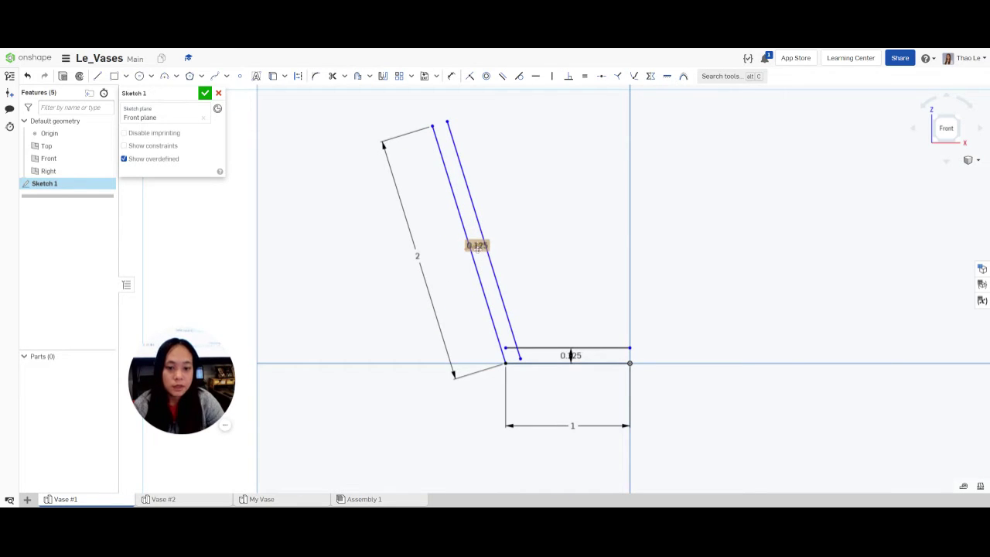
{"action": "left_click_drag", "start_coordinate": [477, 245], "coordinate": [528, 220]}
{"action": "mouse_move", "coordinate": [570, 355]}
{"action": "left_mouse_down"}
{"action": "mouse_move", "coordinate": [579, 335]}
{"action": "mouse_move", "coordinate": [573, 267]}
{"action": "left_mouse_up"}
{"action": "scroll", "coordinate": [510, 348], "scroll_direction": "up", "scroll_amount": 3}
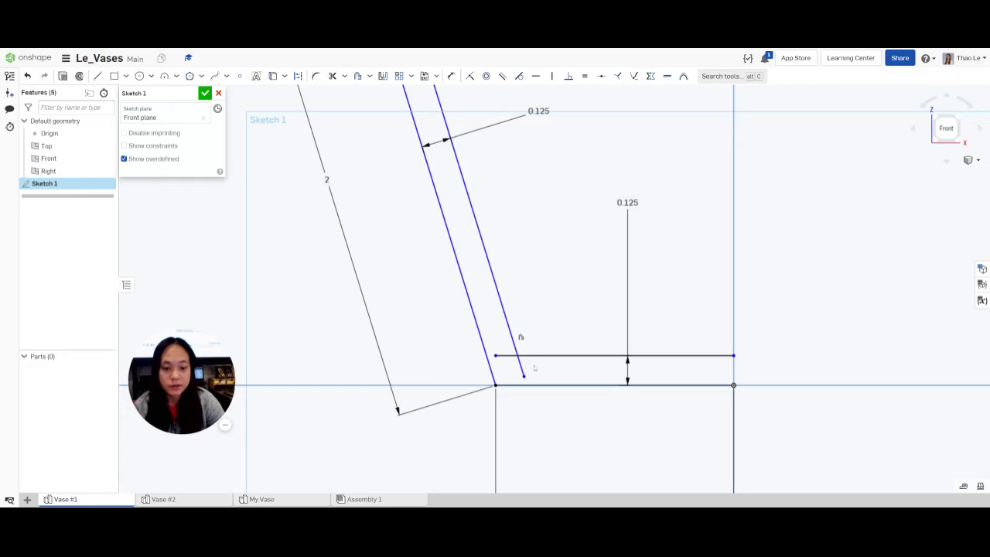
Trim the overhanging base and wall stubs at the corner.
{"action": "left_click", "coordinate": [332, 76]}
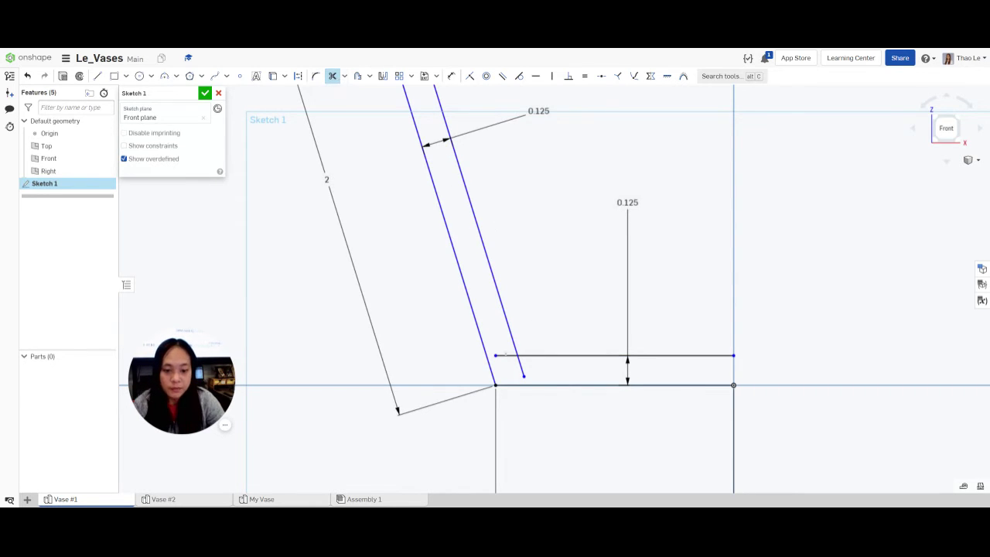
{"action": "left_click", "coordinate": [504, 356]}
{"action": "left_click", "coordinate": [522, 365]}
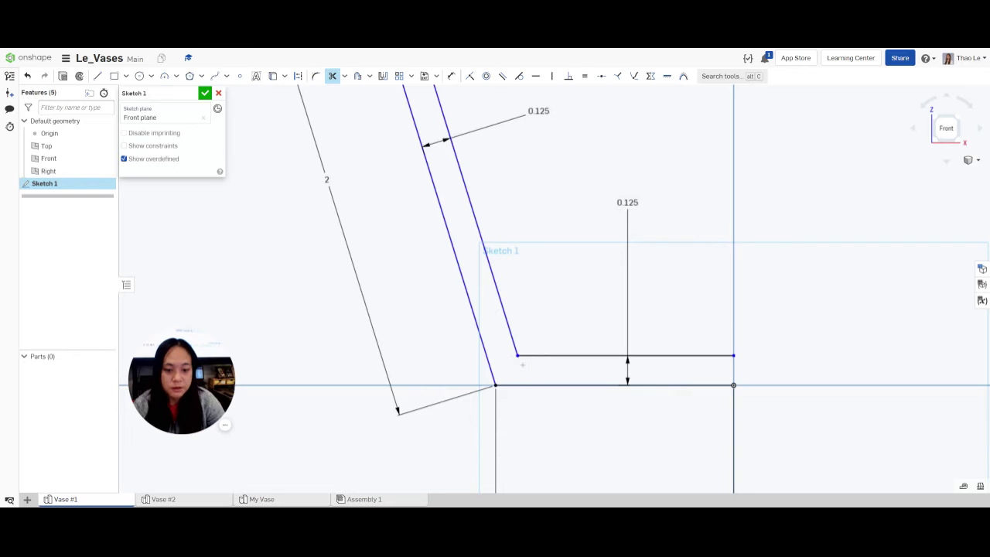
{"action": "scroll", "coordinate": [503, 274], "scroll_direction": "down", "scroll_amount": 3}
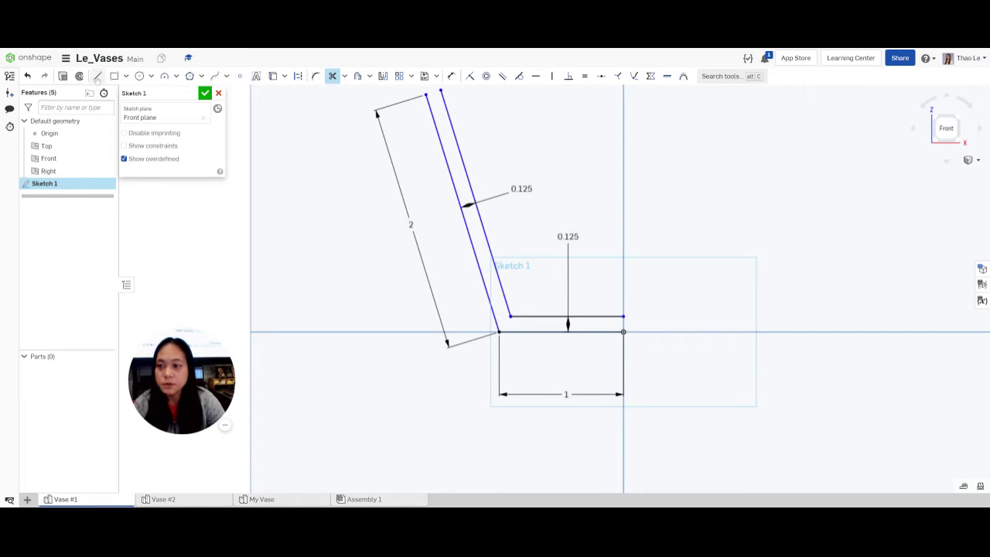
{"action": "left_click", "coordinate": [97, 78]}
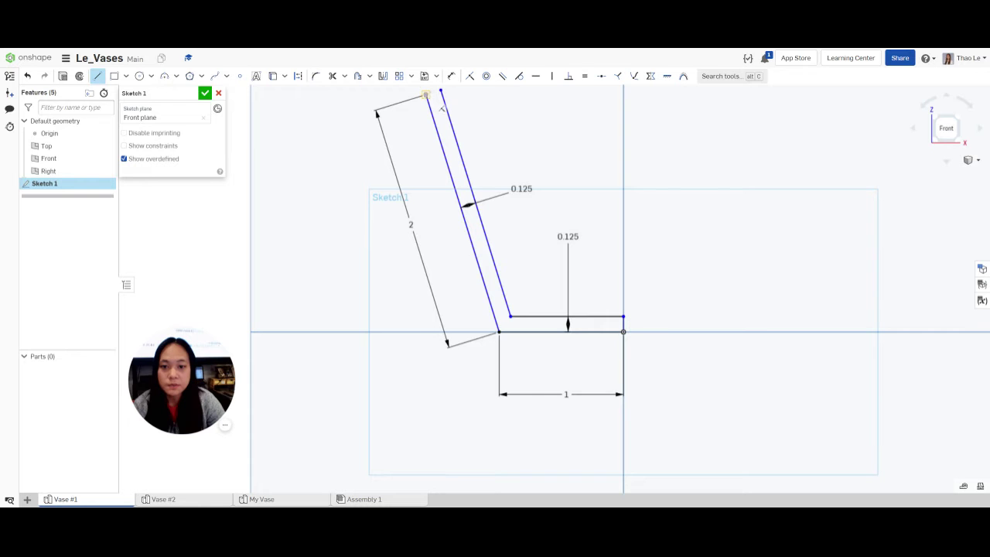
Draw the closing line across the top of the wall to close the profile.
{"action": "left_click", "coordinate": [441, 91]}
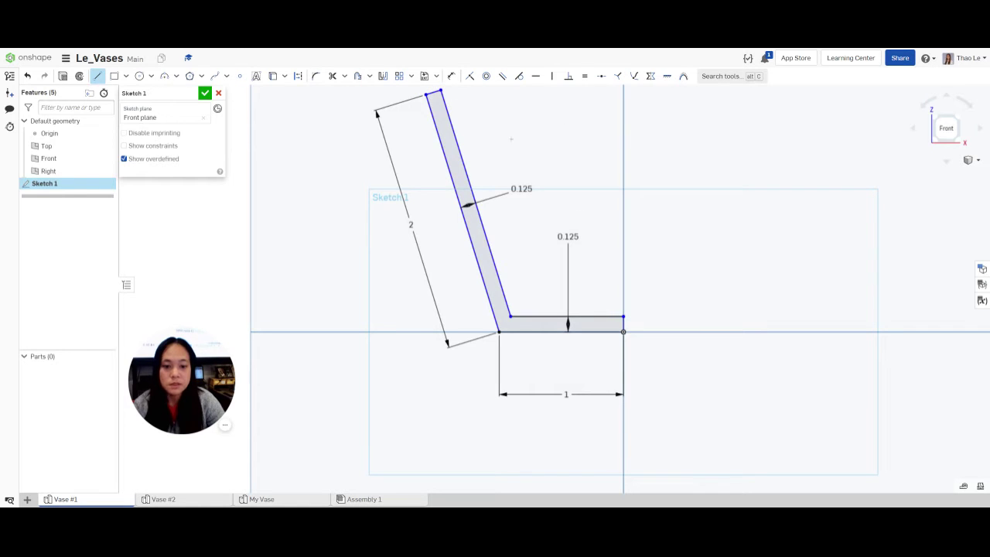
{"action": "scroll", "coordinate": [689, 240], "scroll_direction": "down", "scroll_amount": 3}
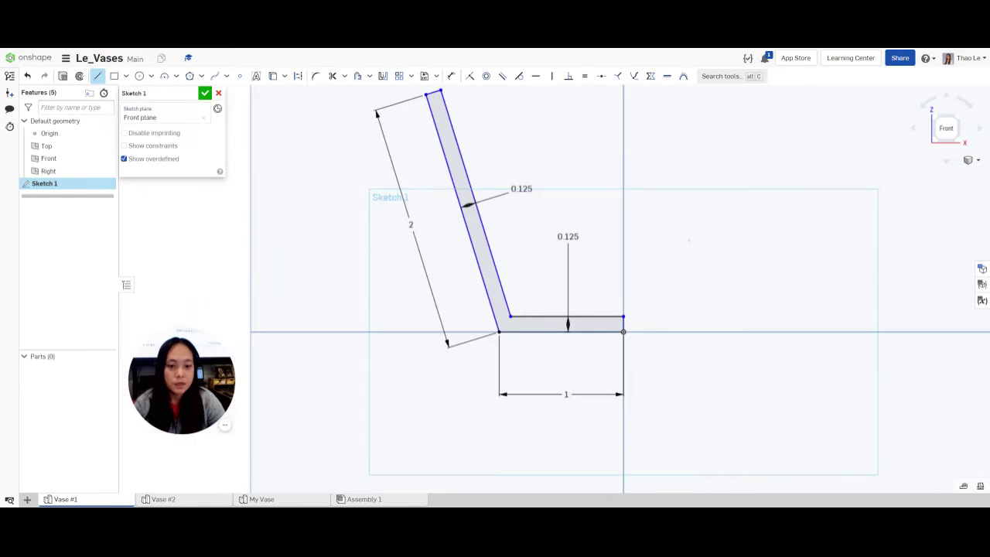
{"action": "middle_click_drag", "start_coordinate": [694, 238], "coordinate": [636, 295]}
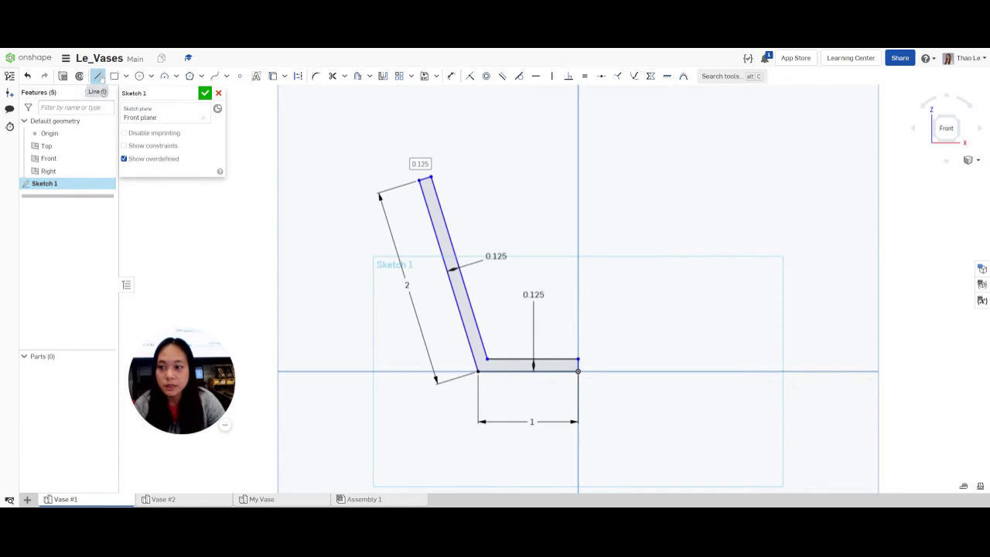
Add a vertical construction line through the origin and finish the sketch.
{"action": "left_click", "coordinate": [299, 77]}
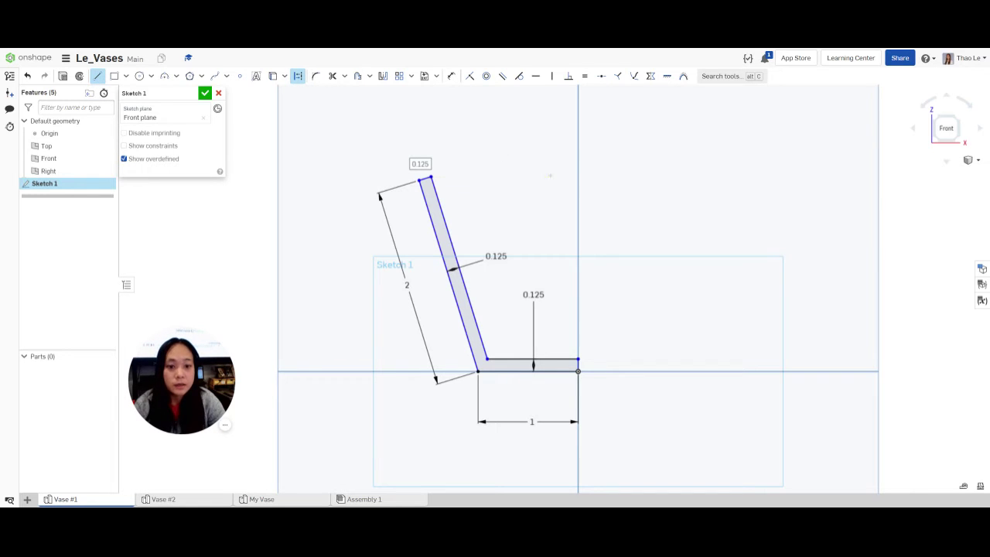
{"action": "left_click", "coordinate": [578, 164]}
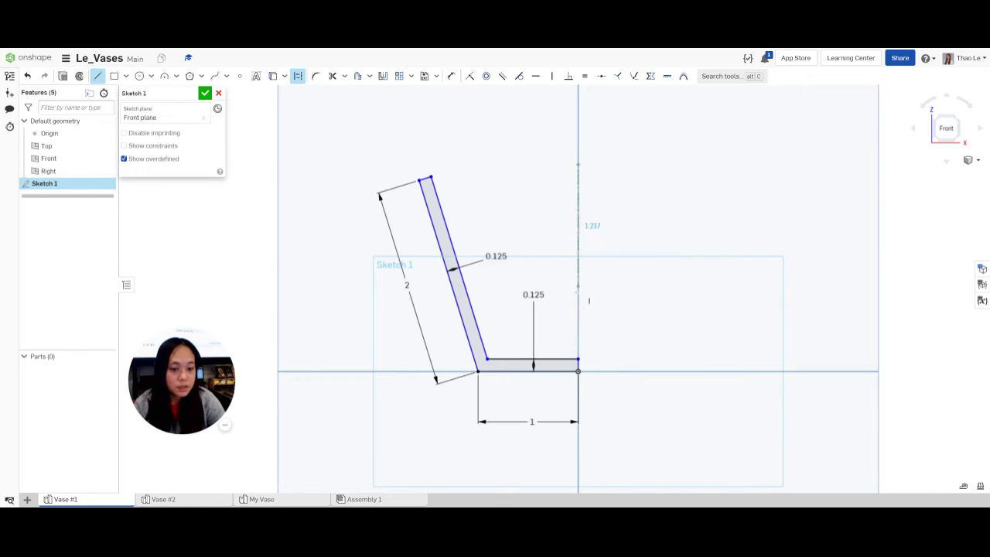
{"action": "left_click", "coordinate": [578, 392]}
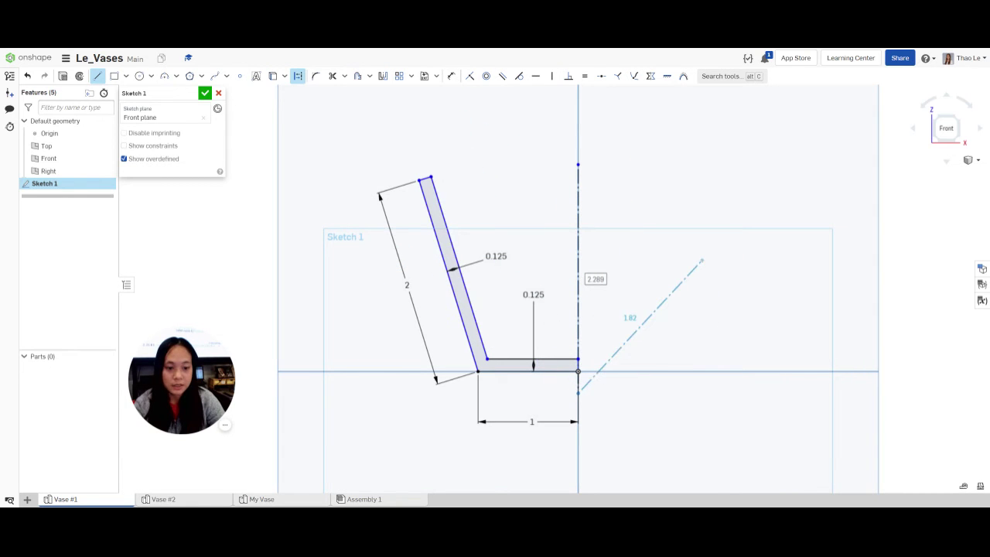
{"action": "key", "text": "Escape"}
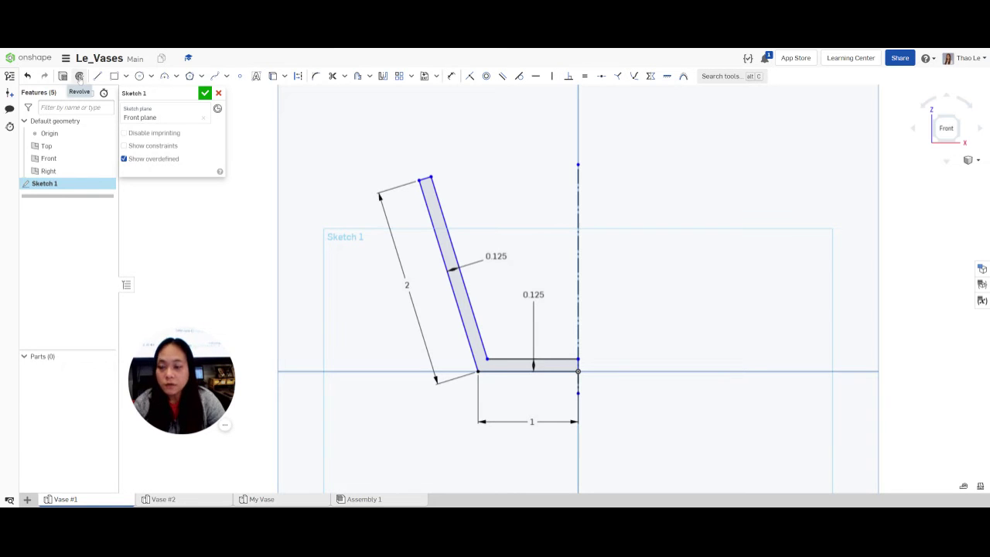
{"action": "left_click", "coordinate": [205, 94]}
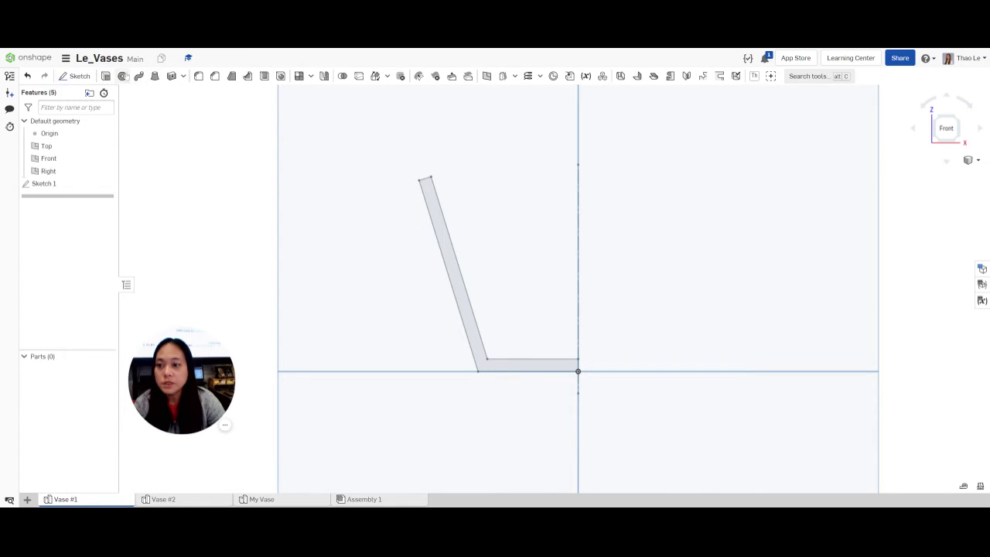
Revolve the sketch region a full turn about the vertical construction line into Part 1.
{"action": "left_click", "coordinate": [122, 76]}
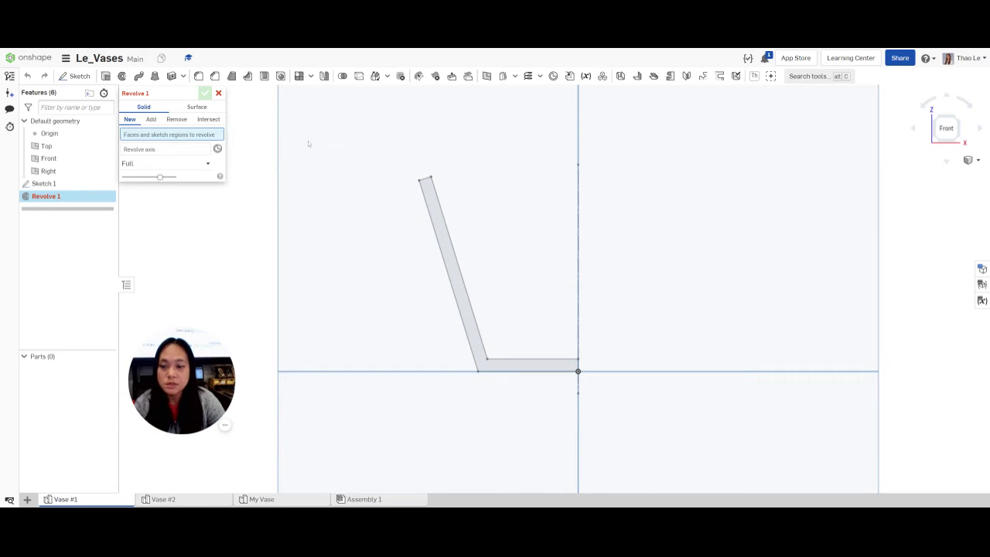
{"action": "left_click", "coordinate": [443, 228]}
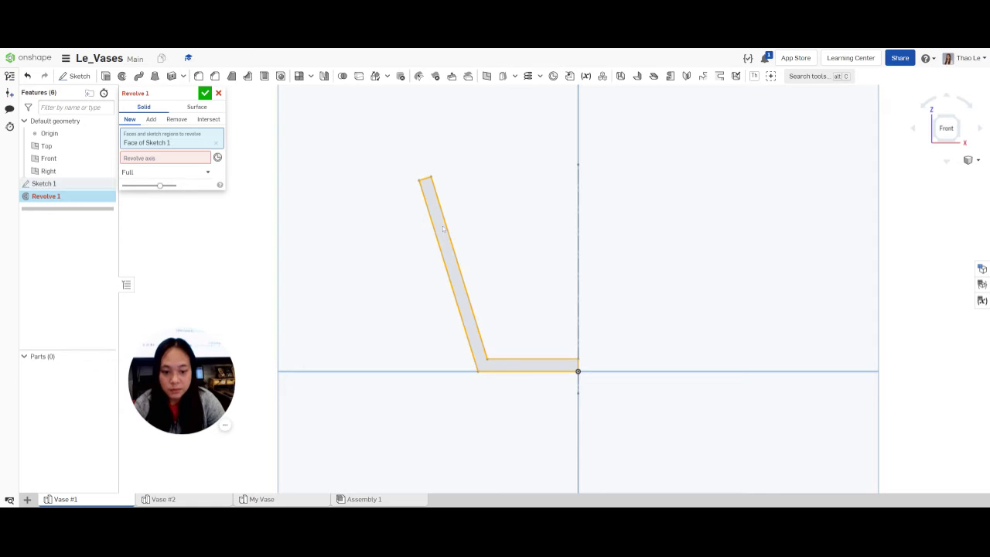
{"action": "left_click", "coordinate": [148, 159]}
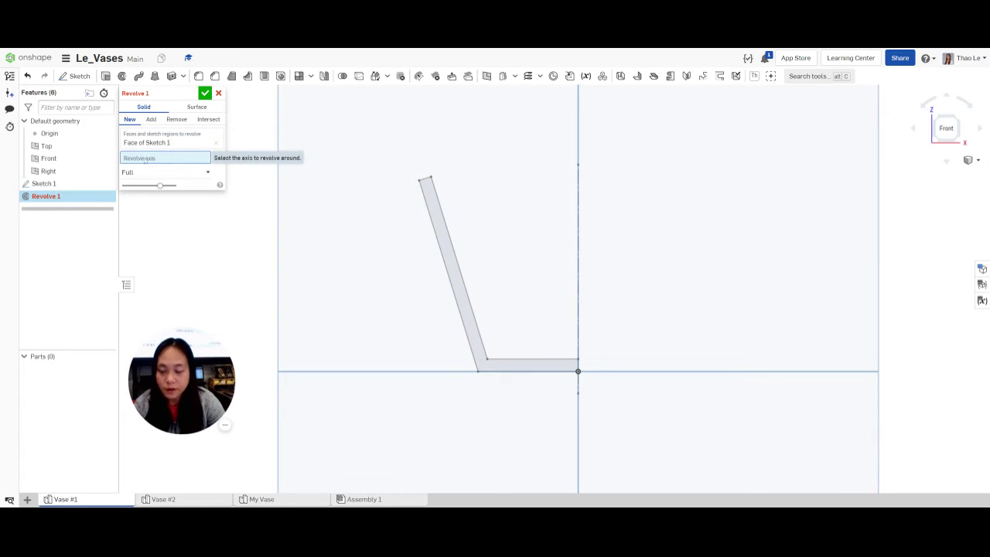
{"action": "left_click", "coordinate": [578, 185]}
{"action": "mouse_move", "coordinate": [695, 221]}
{"action": "right_mouse_down"}
{"action": "mouse_move", "coordinate": [698, 279]}
{"action": "mouse_move", "coordinate": [691, 263]}
{"action": "mouse_move", "coordinate": [726, 213]}
{"action": "mouse_move", "coordinate": [680, 287]}
{"action": "mouse_move", "coordinate": [685, 242]}
{"action": "right_mouse_up"}
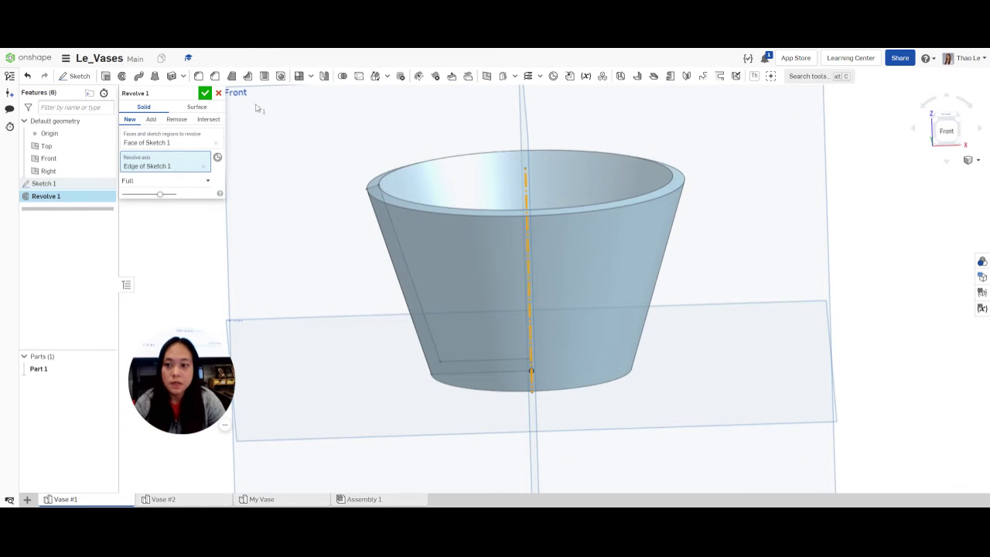
{"action": "left_click", "coordinate": [206, 94]}
{"action": "mouse_move", "coordinate": [751, 237]}
{"action": "right_mouse_down"}
{"action": "mouse_move", "coordinate": [749, 224]}
{"action": "mouse_move", "coordinate": [749, 236]}
{"action": "right_mouse_up"}
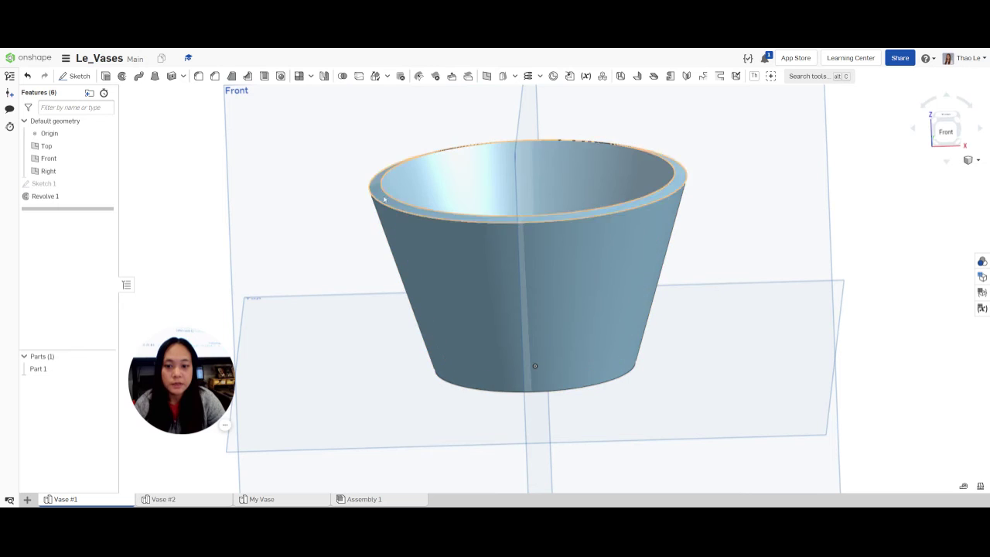
Fillet the outer and inner rim edges of the cup at 0.05 in.
{"action": "left_click", "coordinate": [199, 77]}
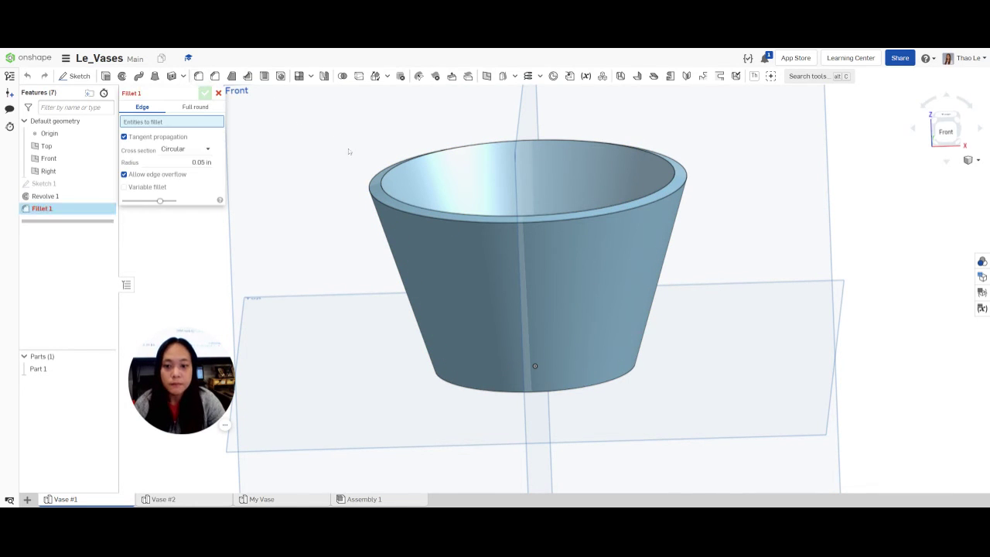
{"action": "left_click", "coordinate": [382, 186]}
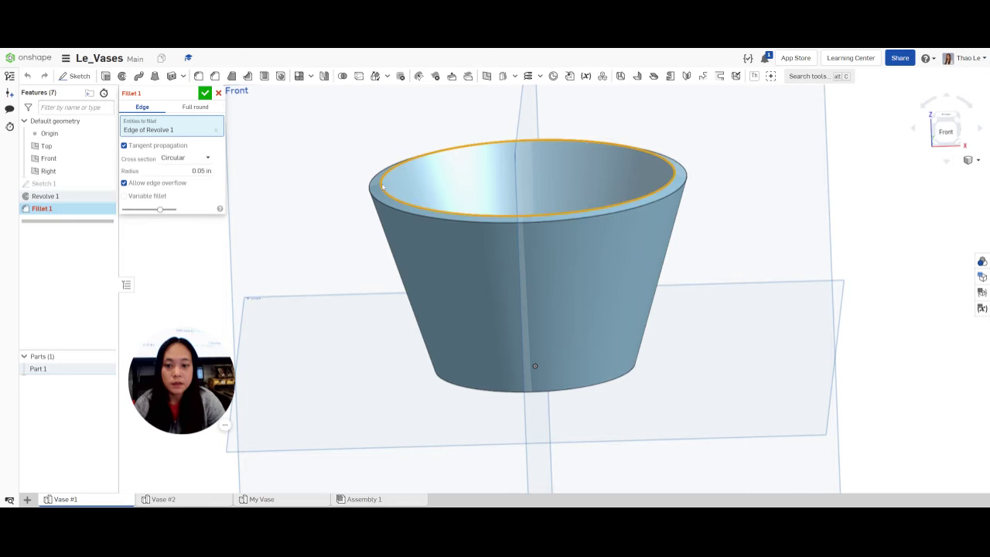
{"action": "left_click", "coordinate": [401, 219]}
{"action": "right_click_drag", "start_coordinate": [607, 243], "coordinate": [482, 185]}
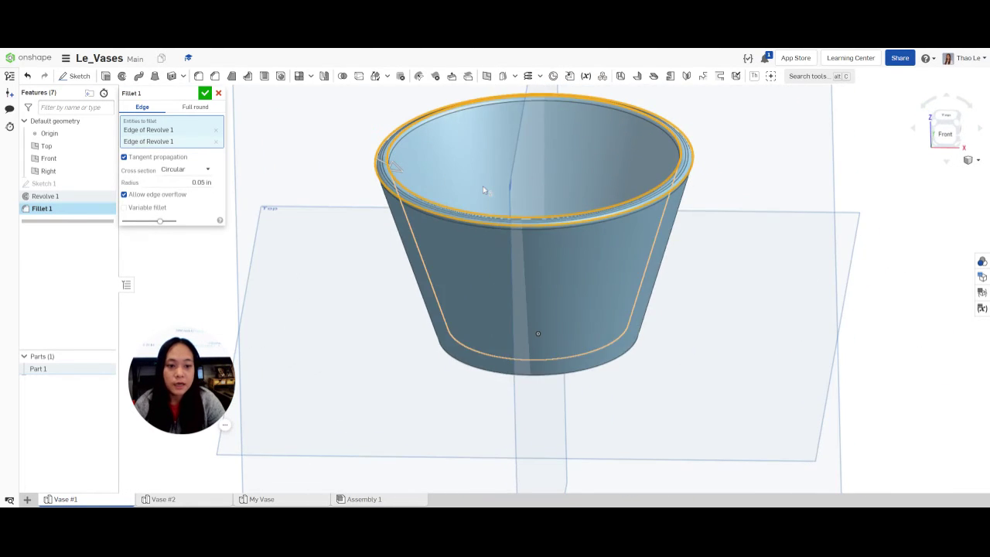
{"action": "left_click", "coordinate": [204, 93]}
{"action": "right_click_drag", "start_coordinate": [600, 225], "coordinate": [661, 249]}
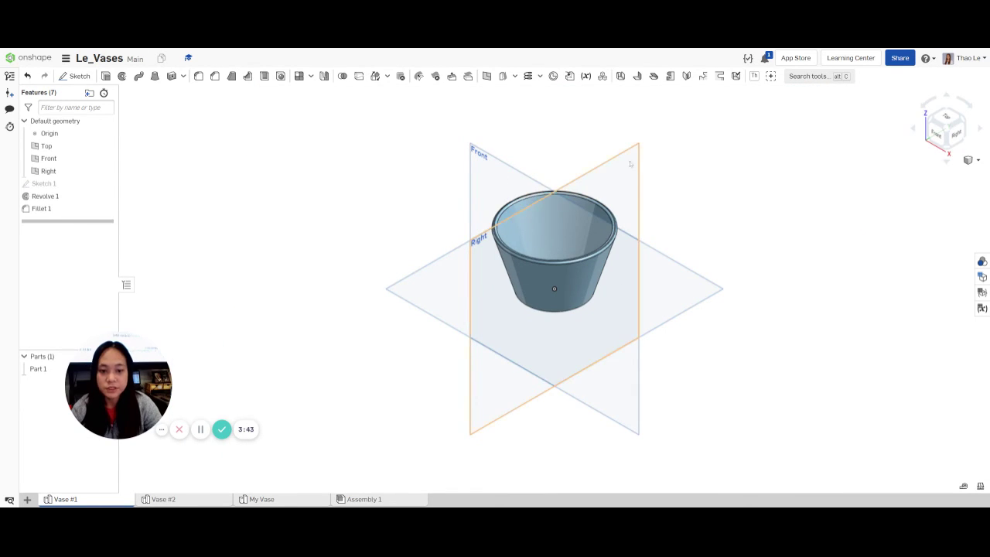
Switch to Vase #2 and start a sketch on its Front plane, viewed face-on.
{"action": "left_click", "coordinate": [162, 499]}
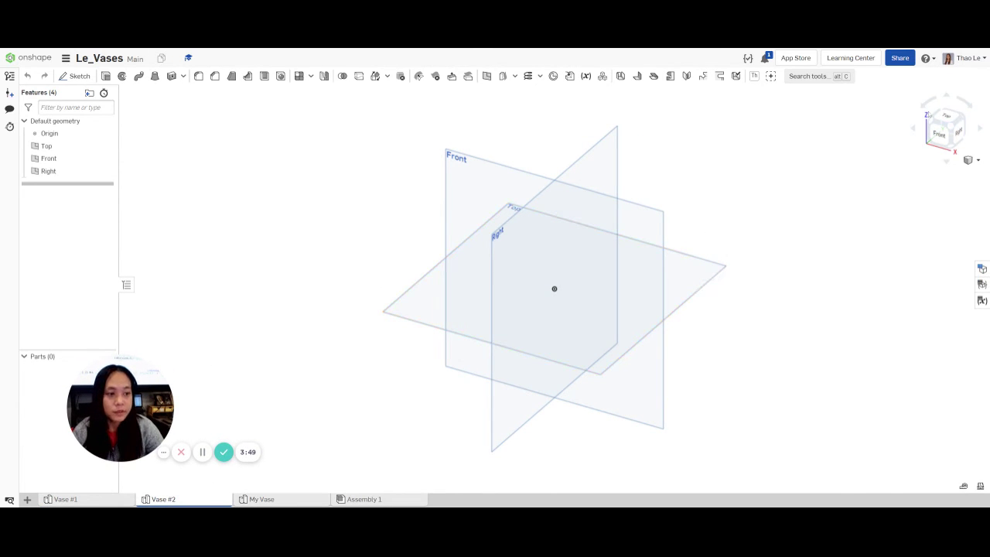
{"action": "left_click", "coordinate": [75, 76]}
{"action": "left_click", "coordinate": [454, 182]}
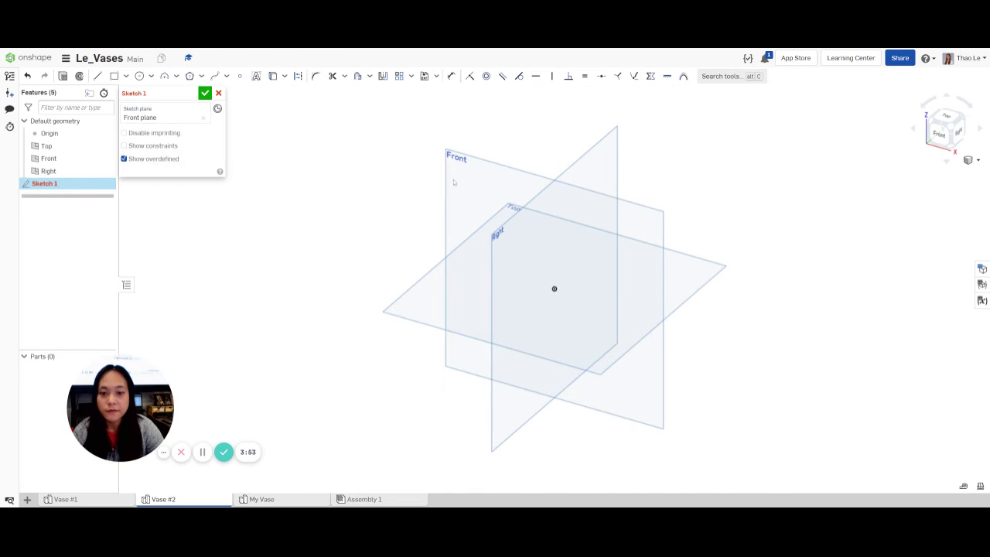
{"action": "left_click", "coordinate": [940, 137]}
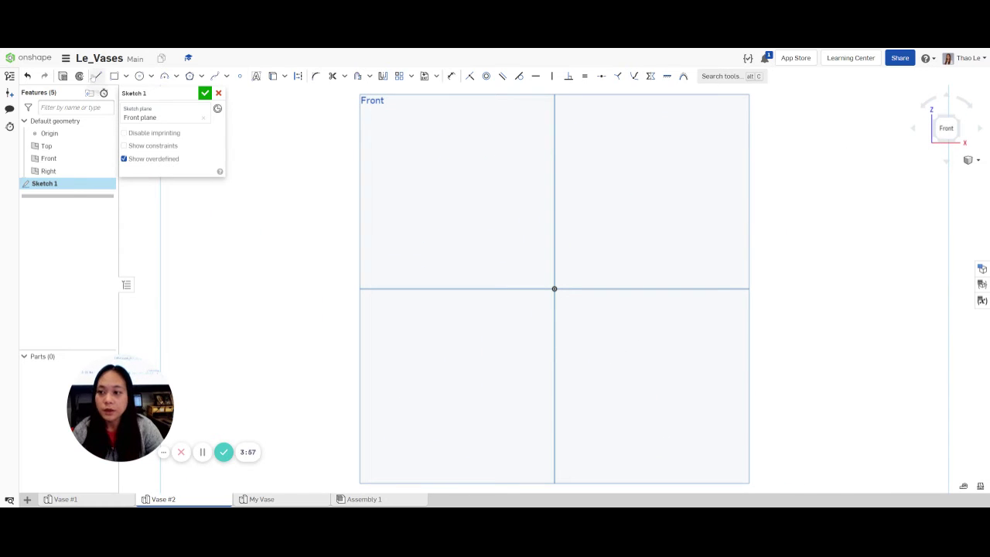
{"action": "left_click", "coordinate": [97, 77]}
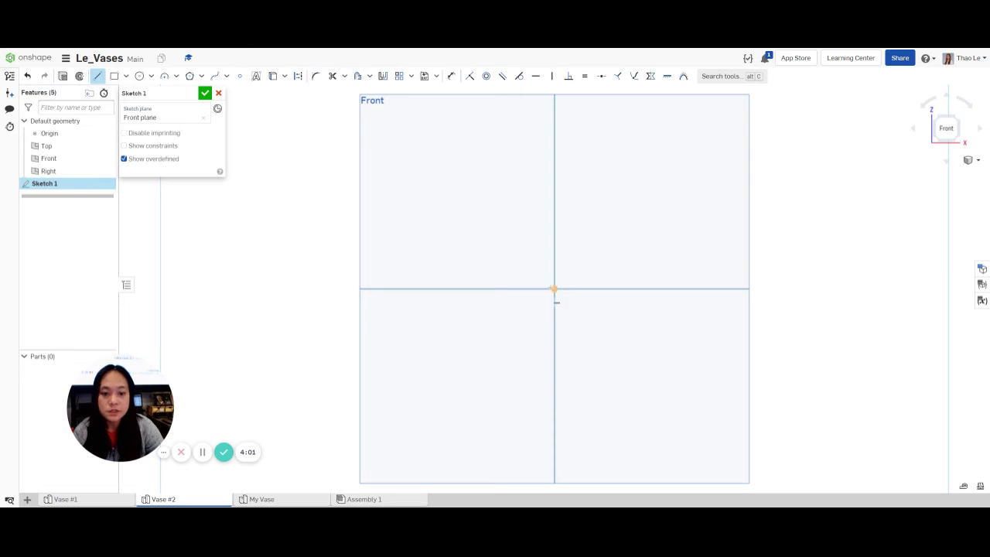
Draw a 0.815 base line left from the origin.
{"action": "left_click", "coordinate": [554, 289]}
{"action": "left_click", "coordinate": [500, 288]}
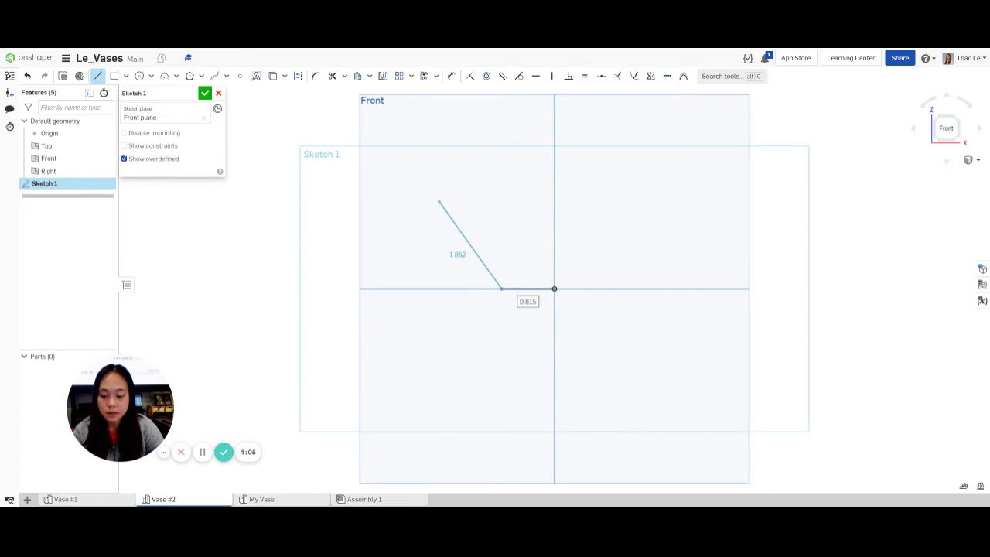
{"action": "key", "text": "Escape"}
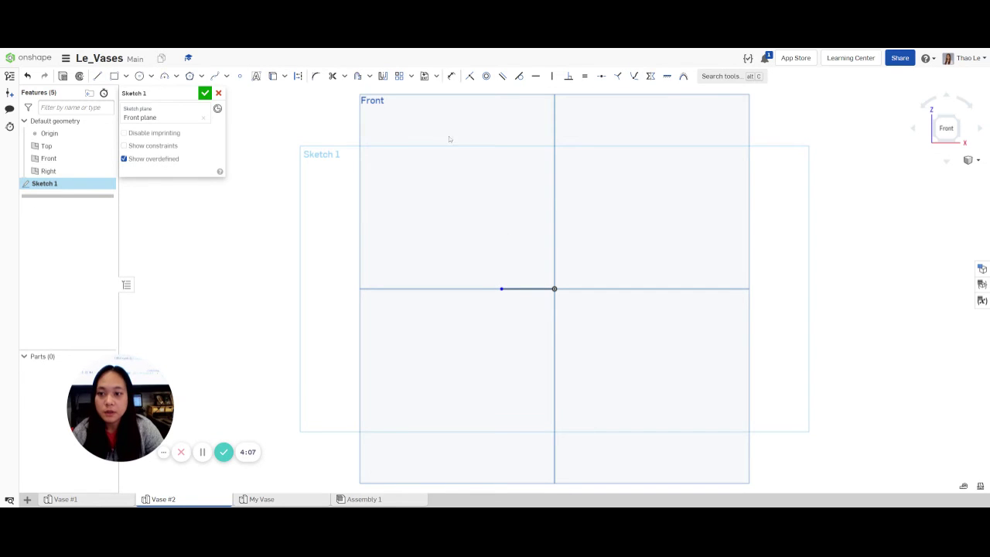
Draw an S-shaped spline rising from the base line up to the flared lip.
{"action": "left_click", "coordinate": [213, 77]}
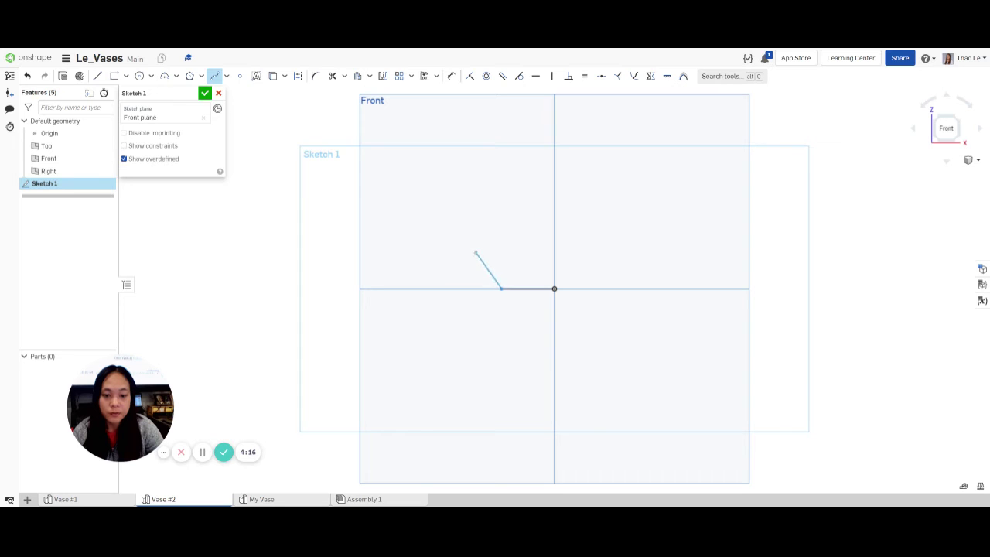
{"action": "left_click", "coordinate": [479, 259]}
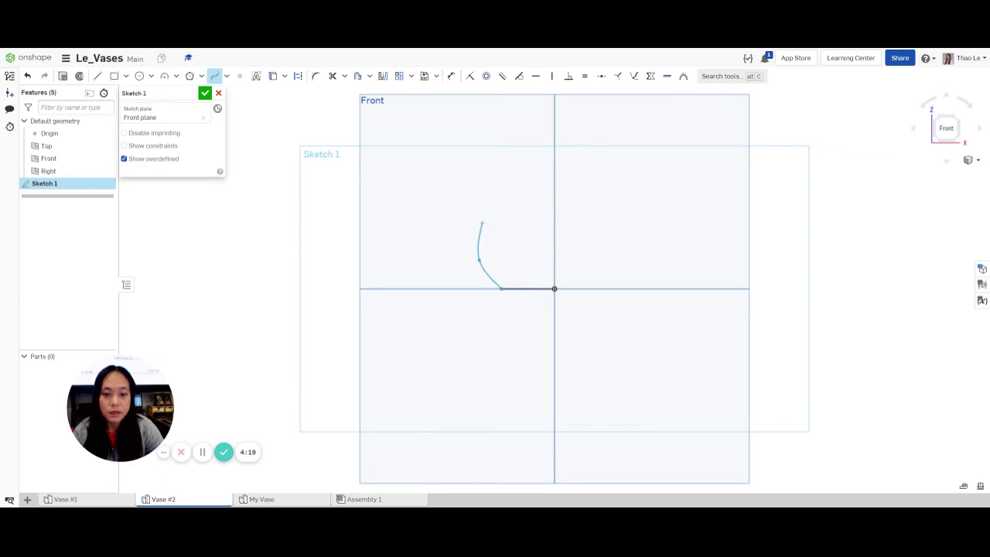
{"action": "left_click", "coordinate": [489, 215]}
{"action": "left_click", "coordinate": [512, 182]}
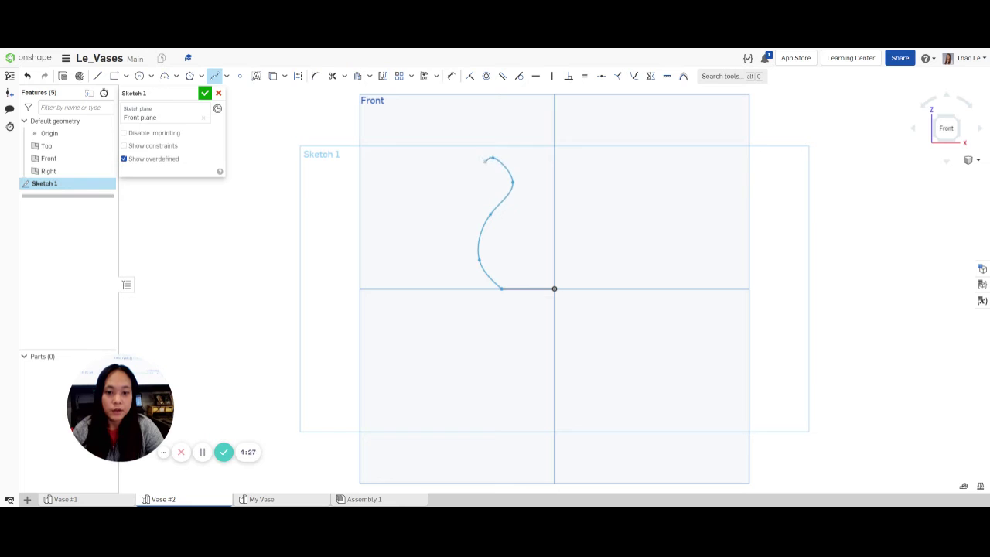
{"action": "double_click", "coordinate": [493, 157]}
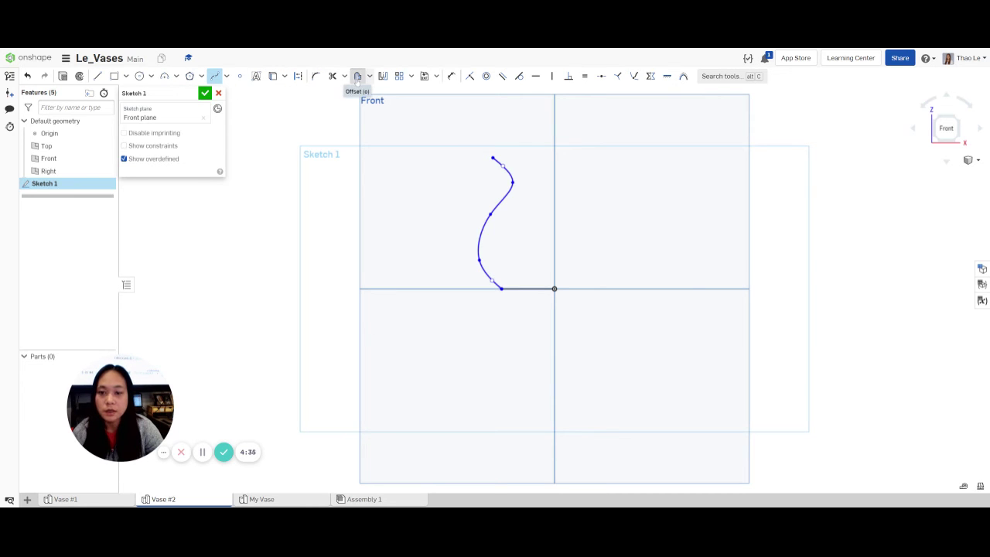
Offset the vase's bottom base line inward by 0.125 in.
{"action": "left_click", "coordinate": [358, 76]}
{"action": "left_click", "coordinate": [527, 288]}
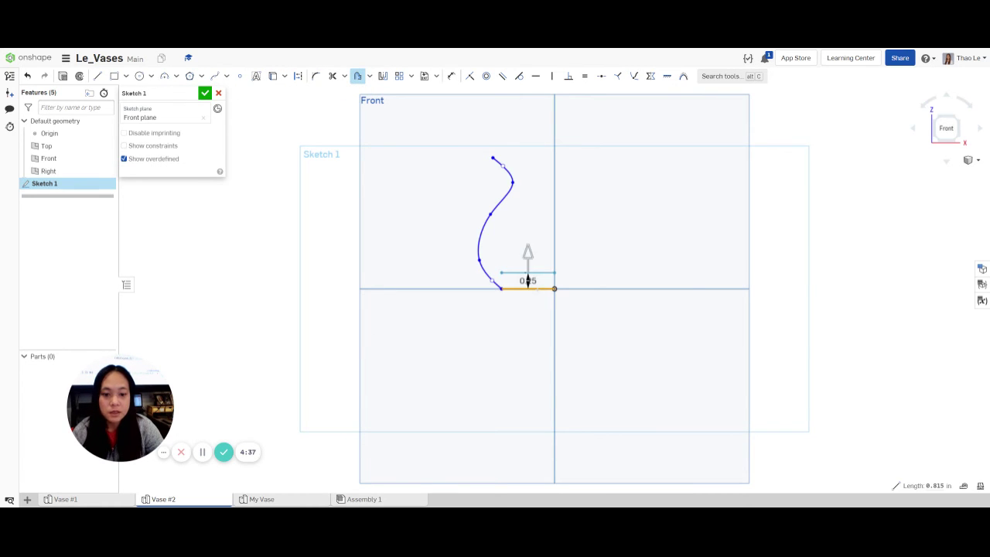
{"action": "left_click", "coordinate": [527, 280]}
{"action": "type", "text": "0.25"}
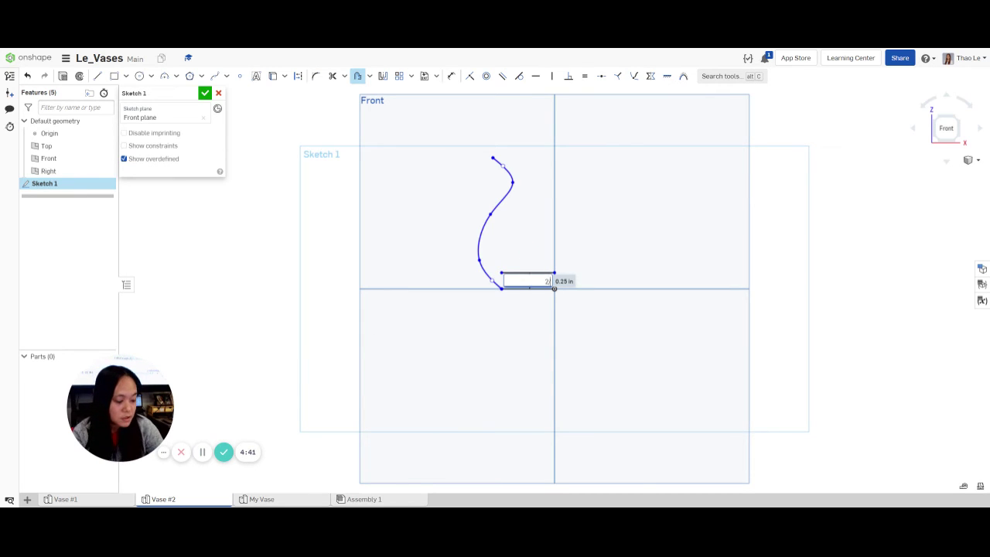
{"action": "key", "text": "Return"}
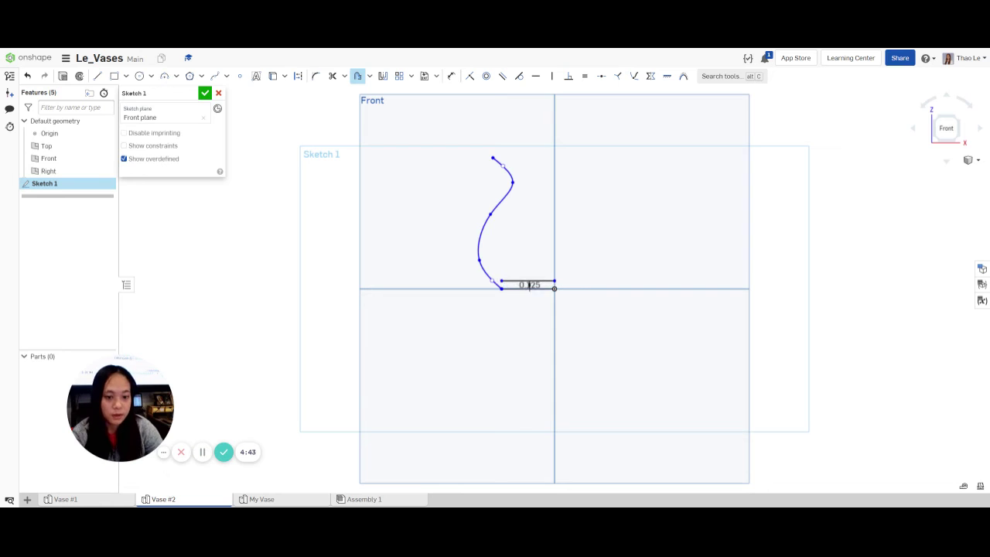
Offset the S-shaped side spline by 2/16 (0.125) in, then activate Trim.
{"action": "left_click", "coordinate": [488, 221]}
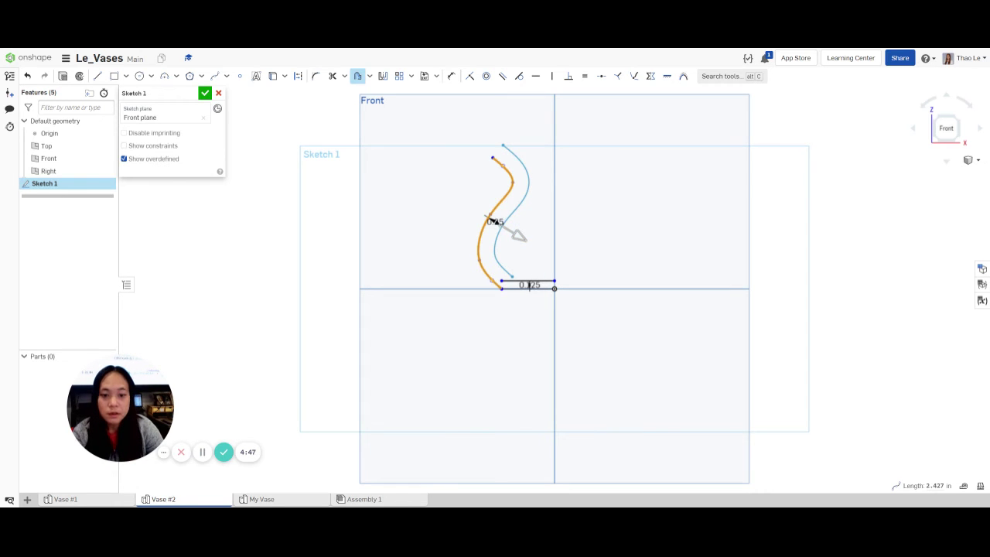
{"action": "left_click", "coordinate": [495, 222]}
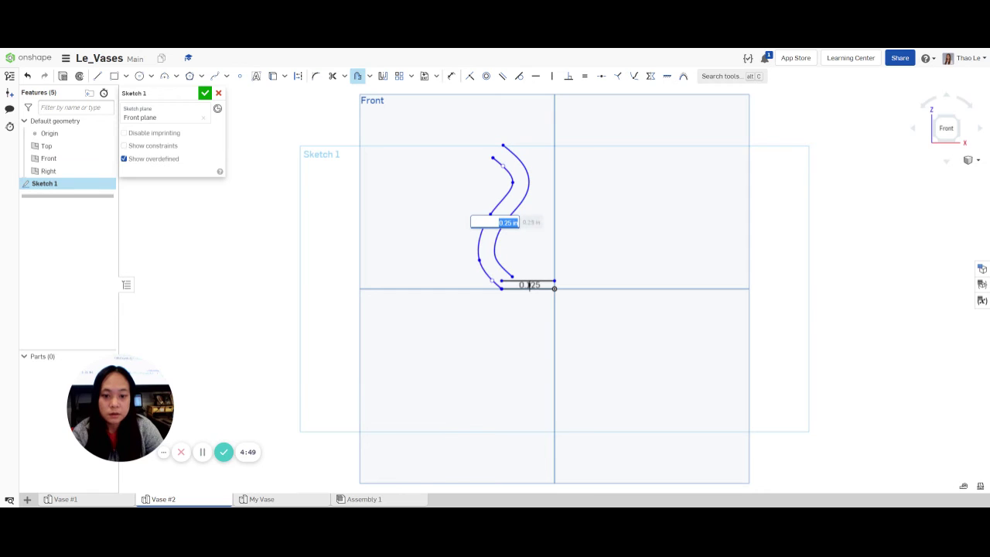
{"action": "type", "text": "2/16"}
{"action": "key", "text": "Return"}
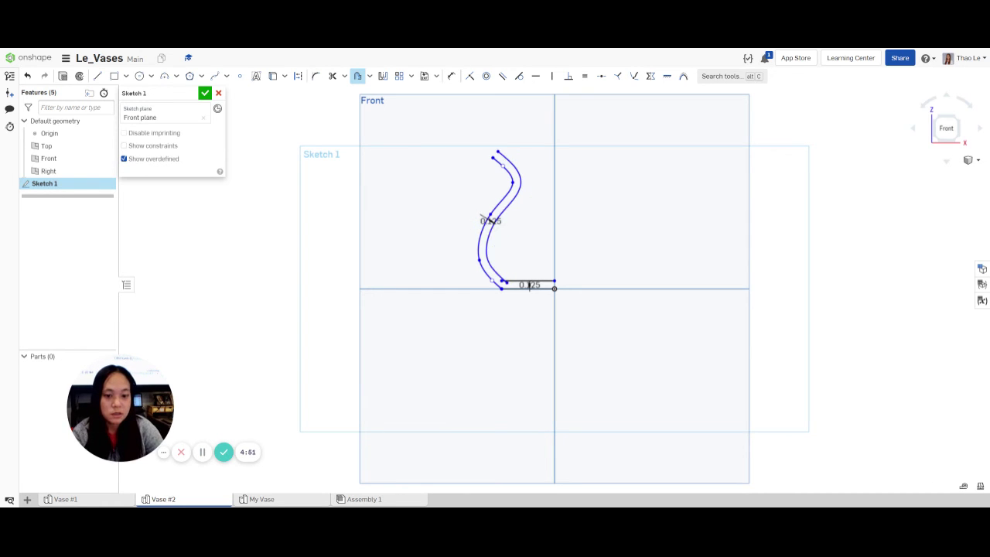
{"action": "scroll", "coordinate": [508, 270], "scroll_direction": "up", "scroll_amount": 5}
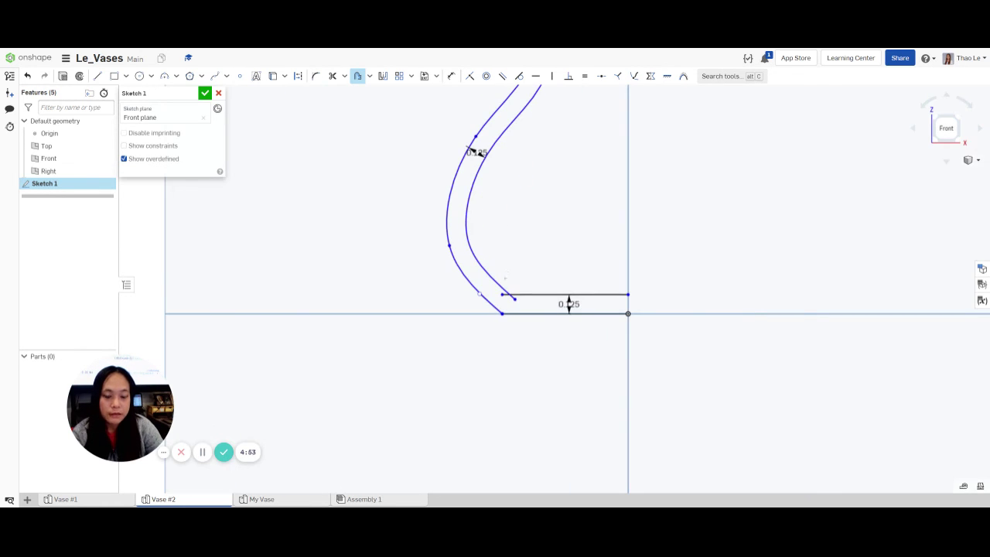
{"action": "scroll", "coordinate": [505, 273], "scroll_direction": "up", "scroll_amount": 2}
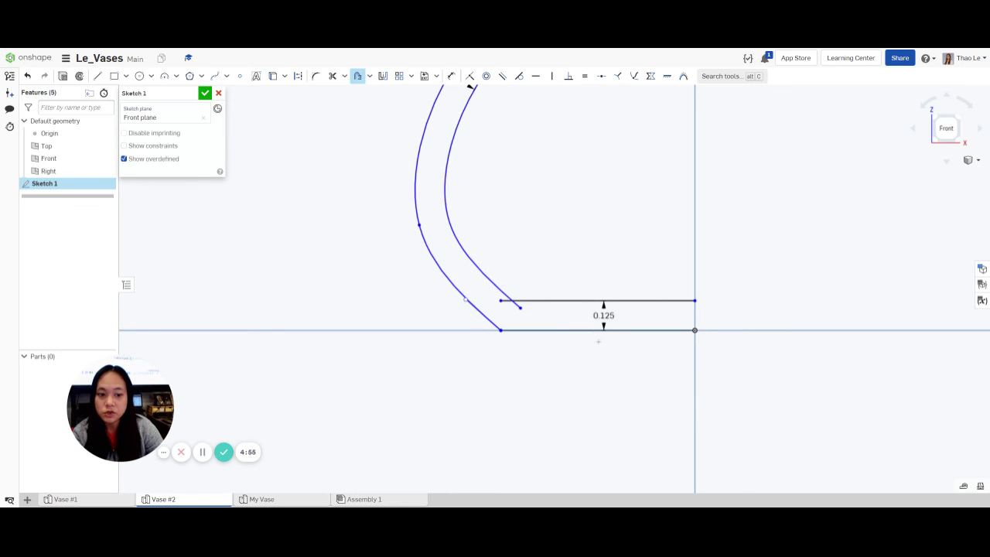
{"action": "left_click", "coordinate": [332, 75]}
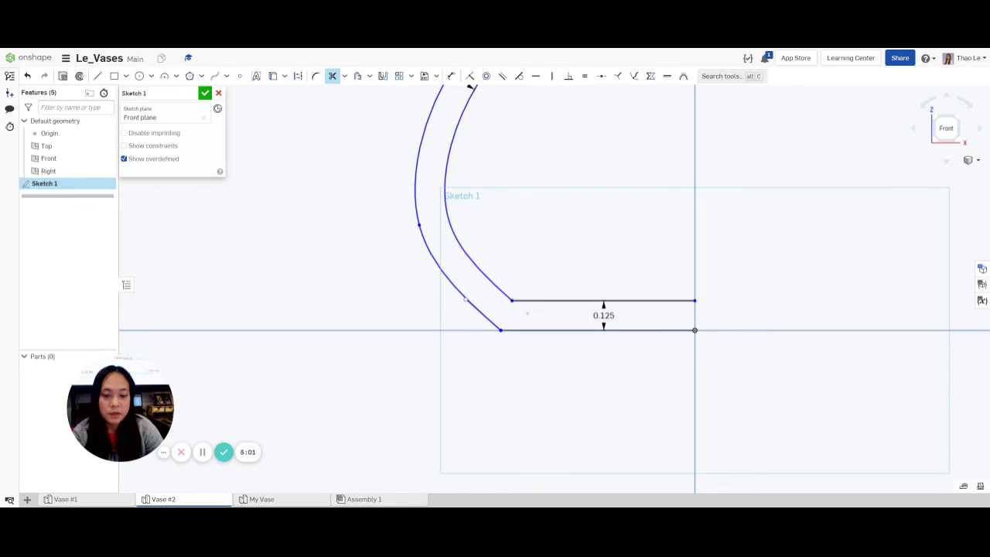
{"action": "scroll", "coordinate": [470, 122], "scroll_direction": "down", "scroll_amount": 5}
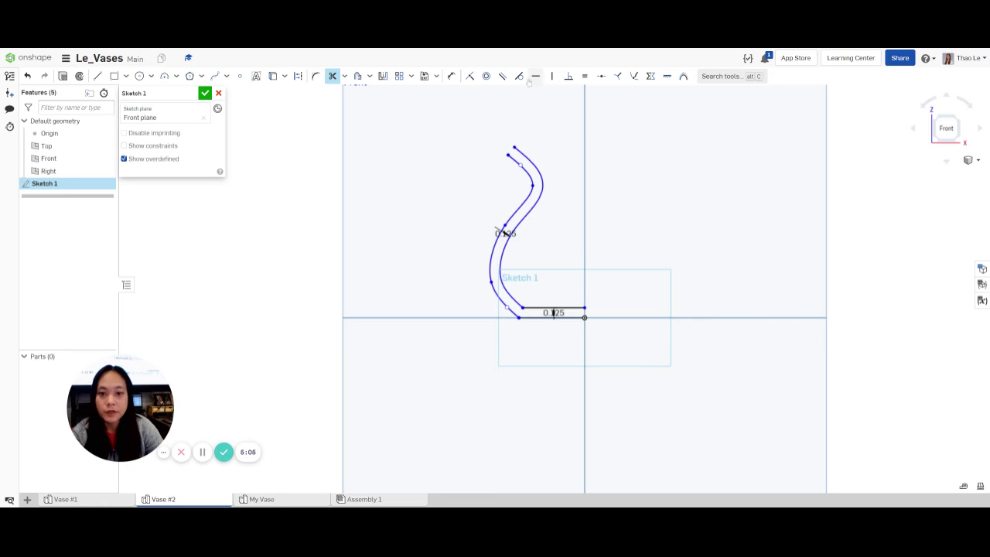
Dimension the bottom base line to a width of 1 in.
{"action": "left_click", "coordinate": [451, 76]}
{"action": "left_click", "coordinate": [554, 317]}
{"action": "left_click", "coordinate": [554, 340]}
{"action": "key", "text": "BackSpace"}
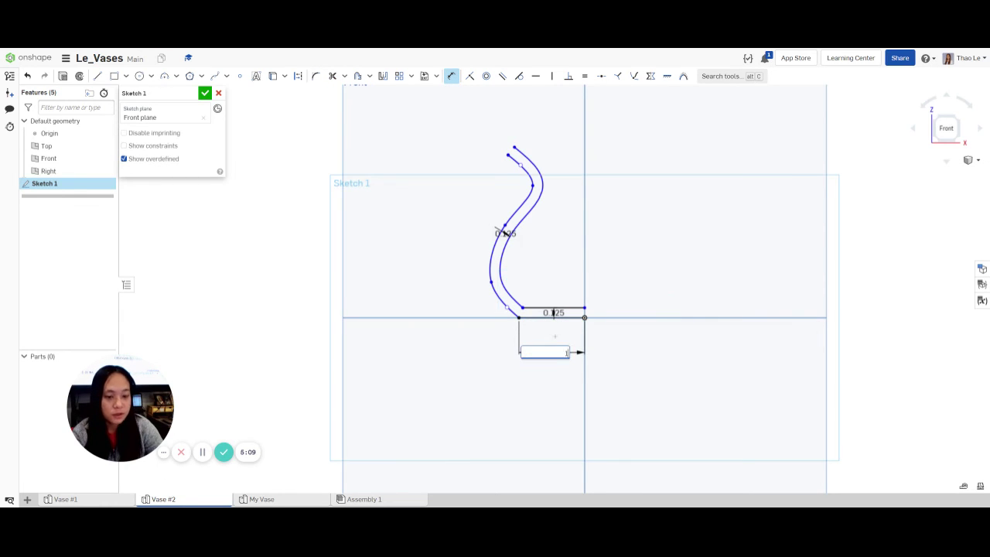
{"action": "type", "text": "1"}
{"action": "key", "text": "Return"}
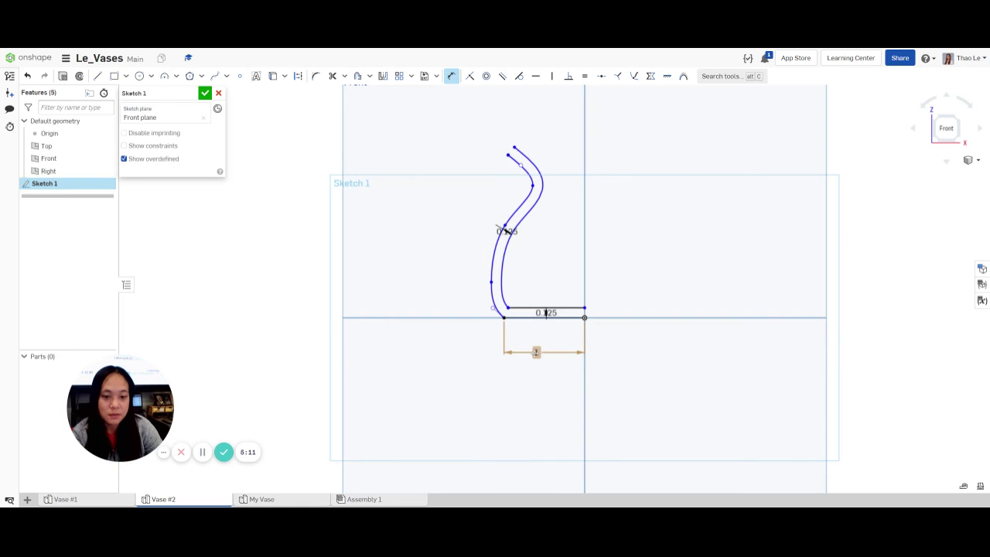
{"action": "double_click", "coordinate": [535, 352]}
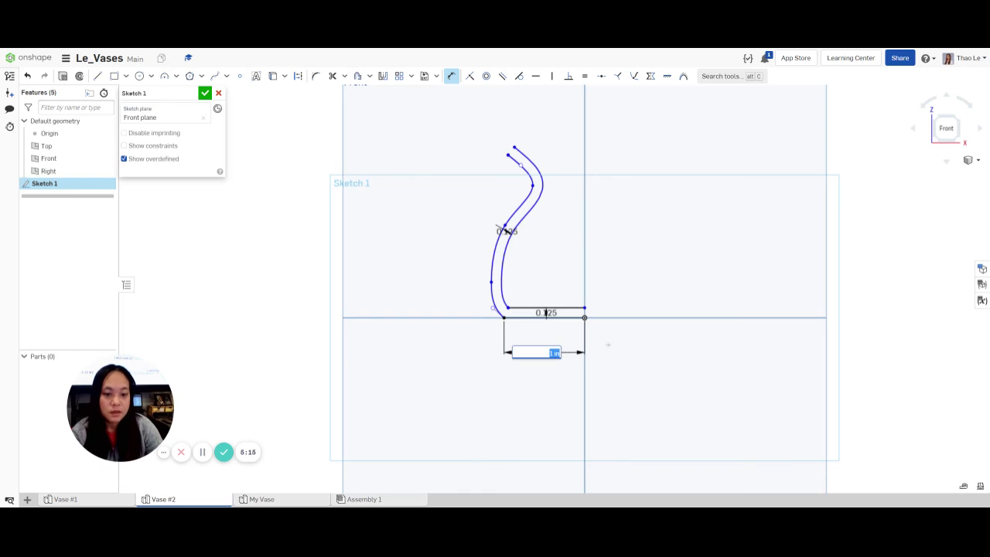
{"action": "key", "text": "Return"}
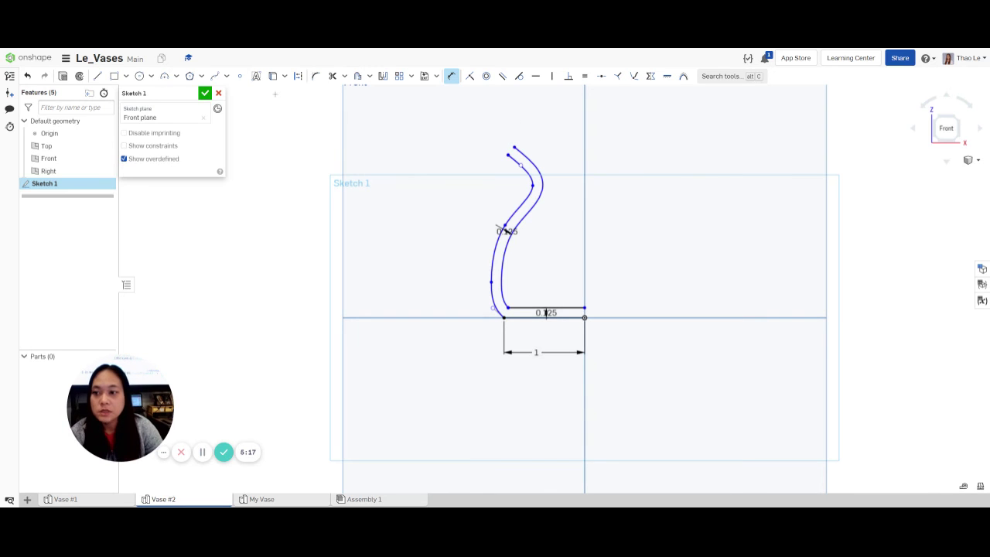
Draw short lines closing the top and bottom of the wall profile.
{"action": "left_click", "coordinate": [97, 76]}
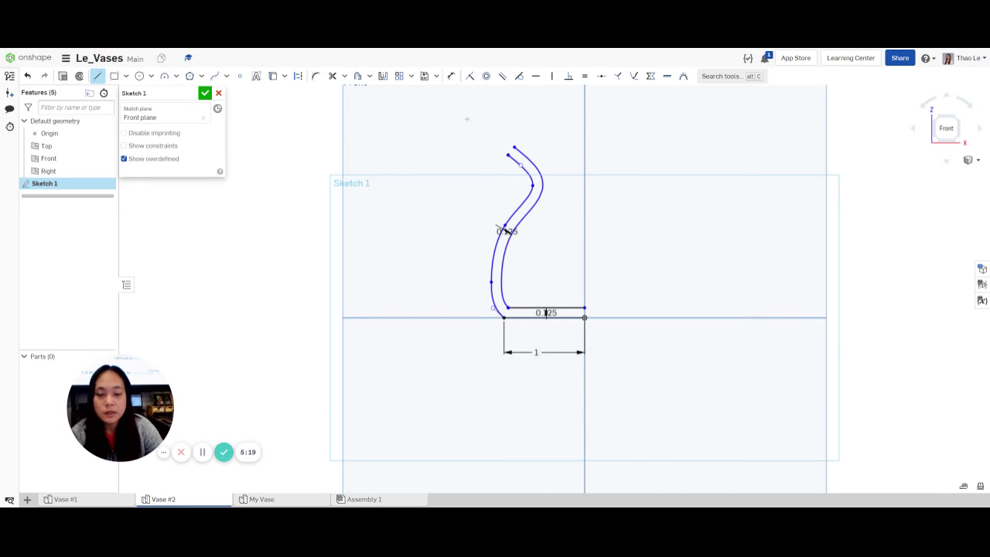
{"action": "left_click", "coordinate": [507, 155]}
{"action": "left_click", "coordinate": [514, 147]}
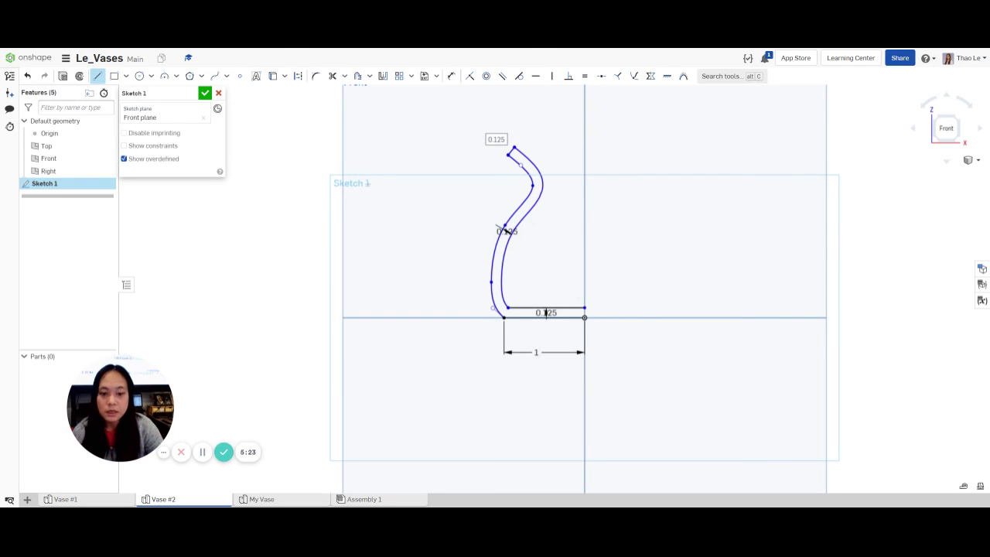
{"action": "left_click", "coordinate": [584, 308]}
{"action": "left_click", "coordinate": [585, 317]}
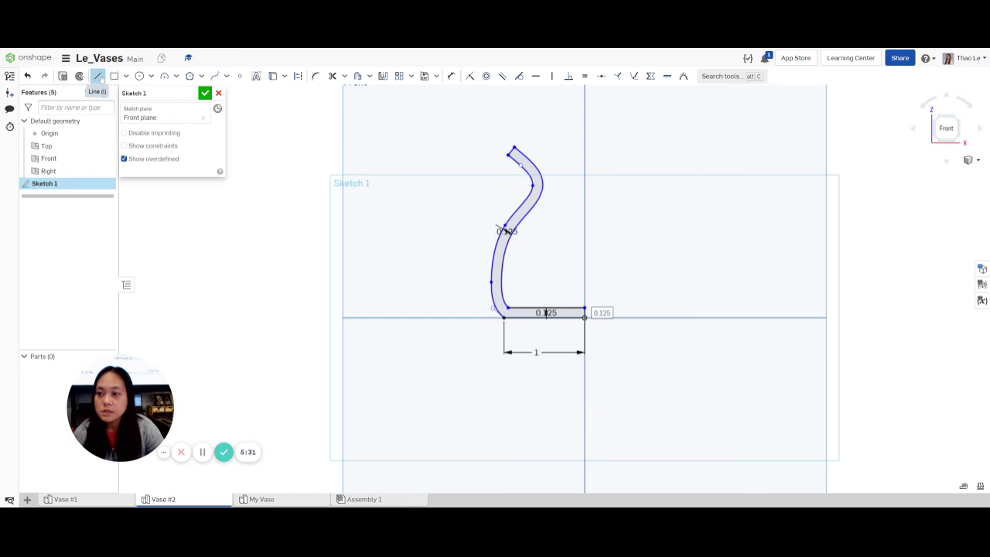
Draw a vertical axis line through the origin and accept the sketch.
{"action": "left_click", "coordinate": [584, 120]}
{"action": "left_click", "coordinate": [585, 358]}
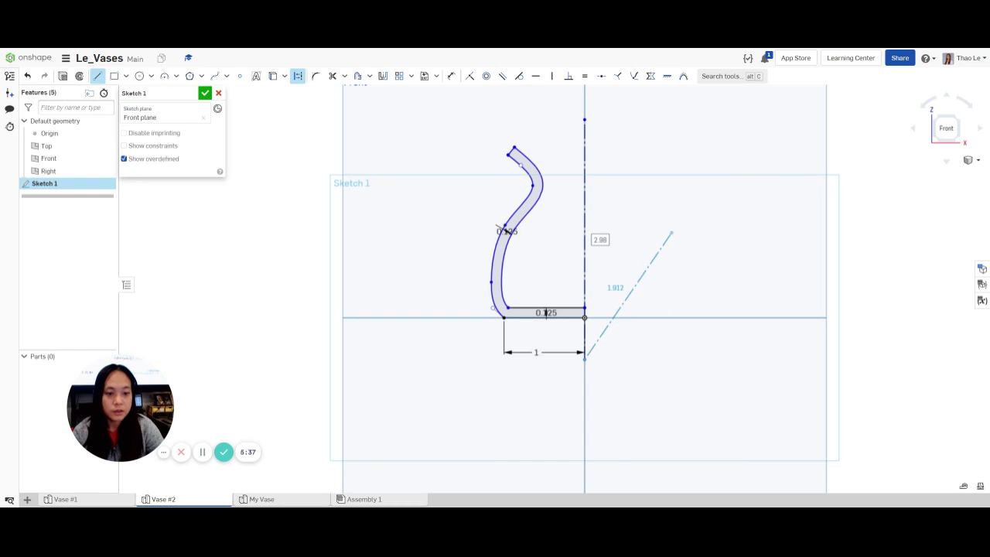
{"action": "key", "text": "Escape"}
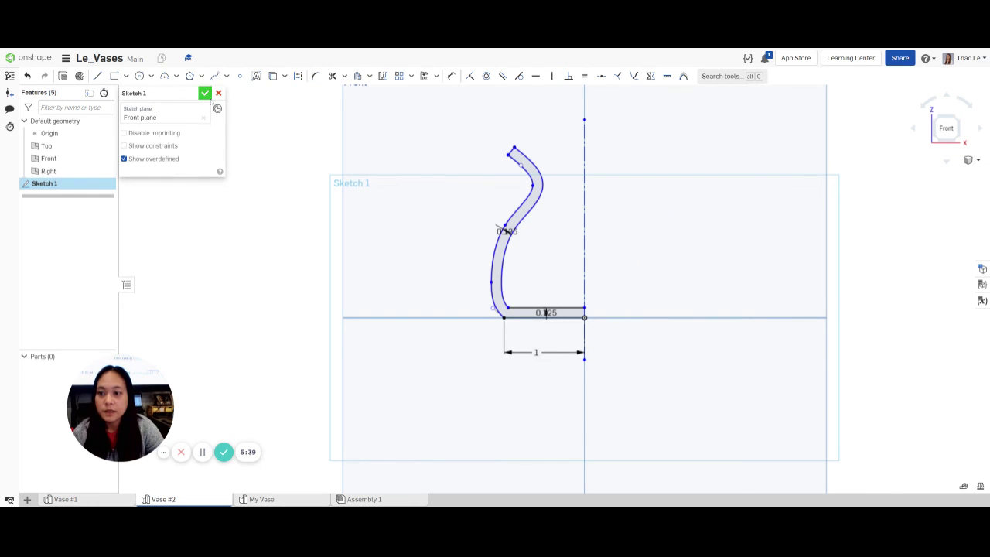
{"action": "left_click", "coordinate": [204, 94]}
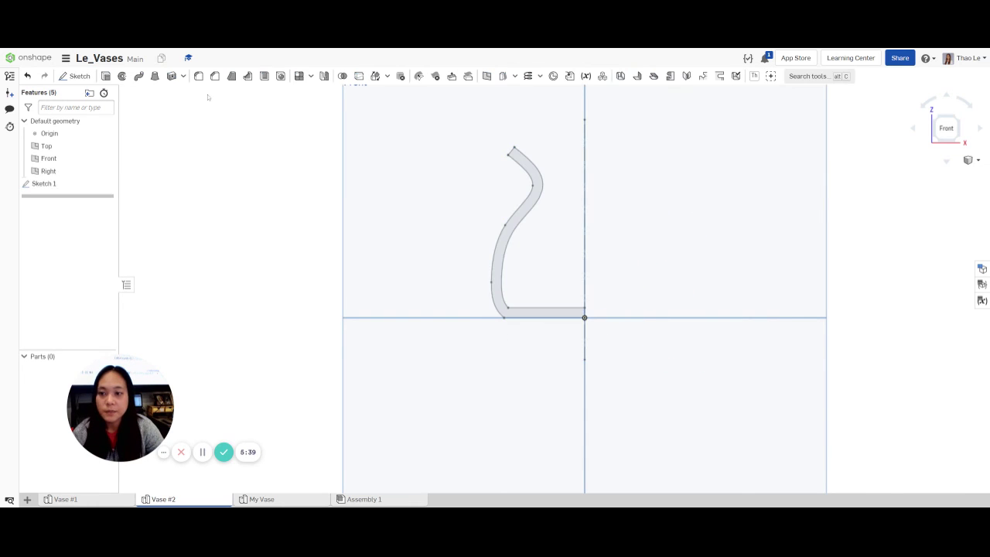
Revolve the wall profile a full turn about the vertical line to create Revolve 1.
{"action": "left_click", "coordinate": [122, 75]}
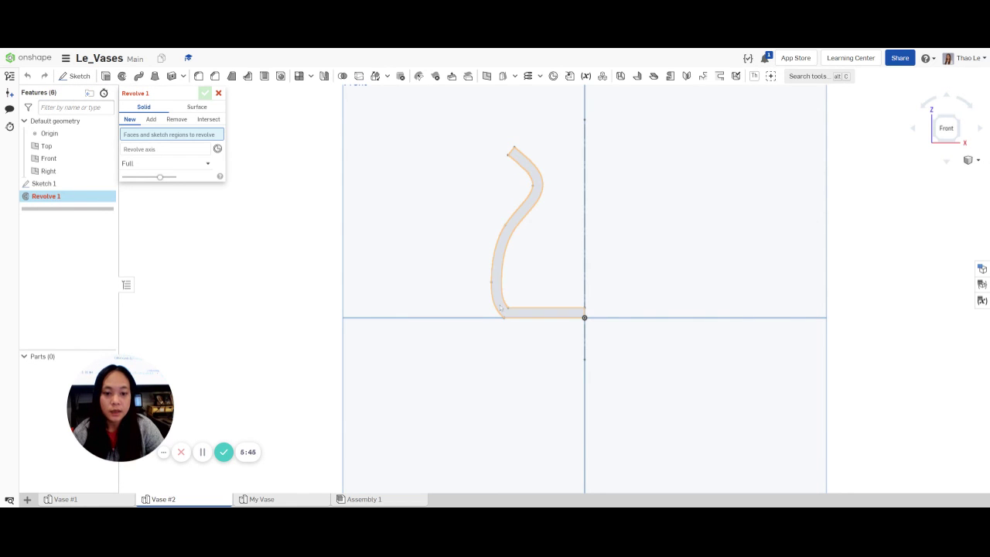
{"action": "left_click", "coordinate": [527, 207]}
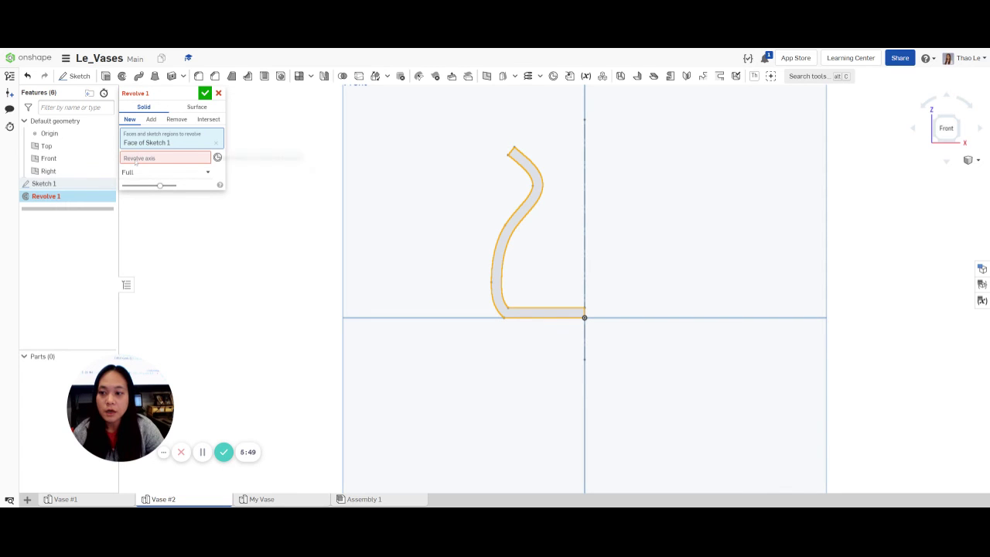
{"action": "left_click", "coordinate": [136, 160]}
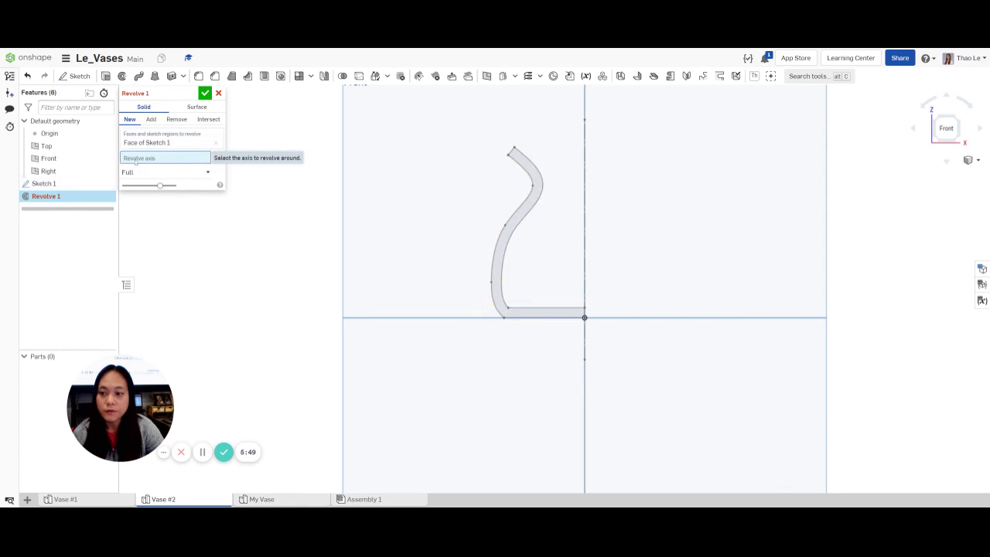
{"action": "left_click", "coordinate": [585, 173]}
{"action": "mouse_move", "coordinate": [698, 258]}
{"action": "right_mouse_down"}
{"action": "mouse_move", "coordinate": [694, 317]}
{"action": "mouse_move", "coordinate": [711, 366]}
{"action": "mouse_move", "coordinate": [696, 345]}
{"action": "mouse_move", "coordinate": [679, 246]}
{"action": "mouse_move", "coordinate": [686, 254]}
{"action": "right_mouse_up"}
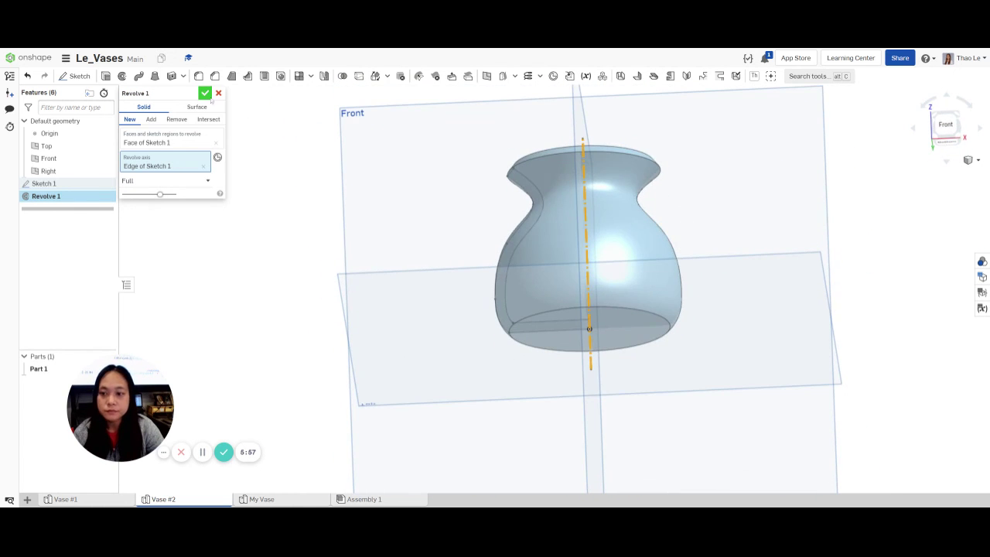
{"action": "left_click", "coordinate": [205, 94]}
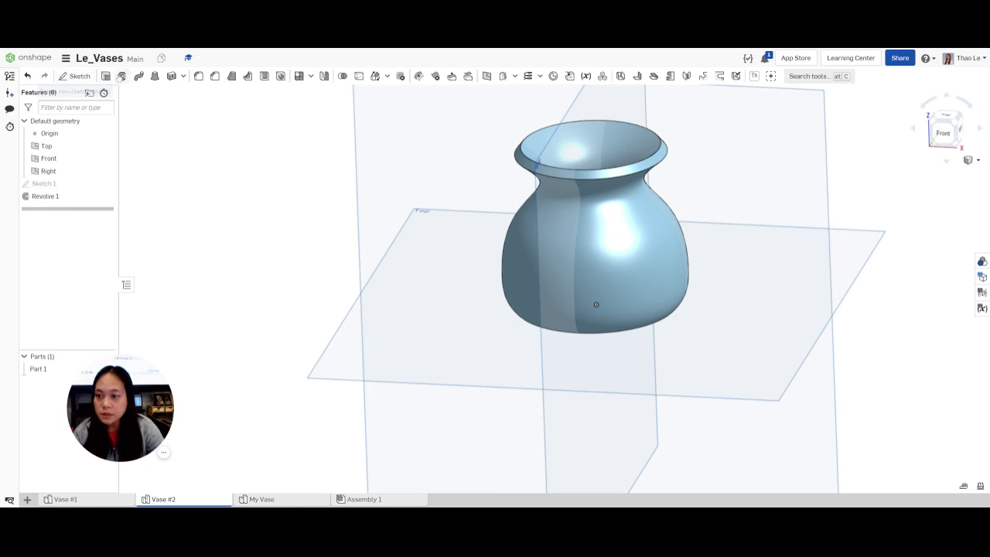
Fillet the inner and outer top rim edges at 0.05 in, then orbit to view the underside.
{"action": "key", "text": "shift+f"}
{"action": "left_click", "coordinate": [627, 168]}
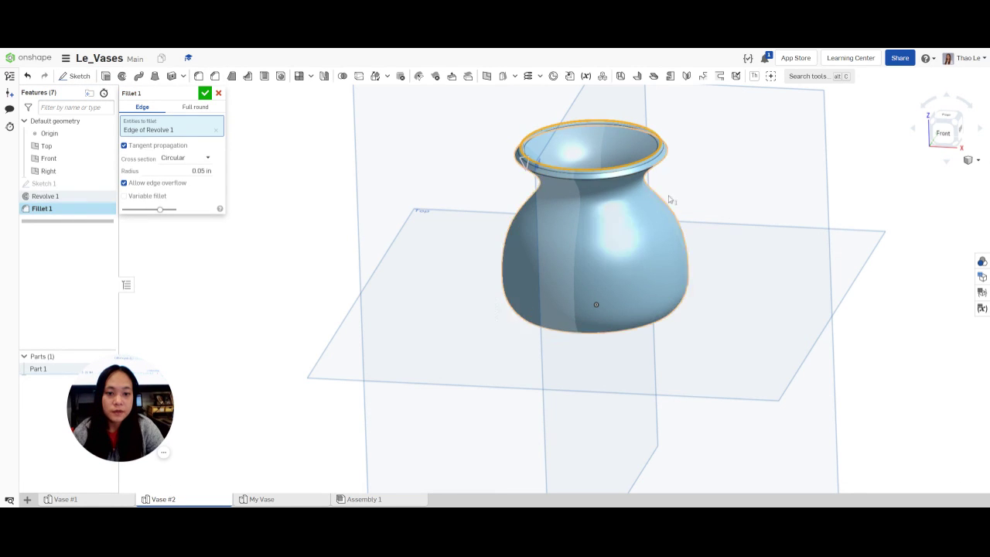
{"action": "left_click", "coordinate": [596, 126]}
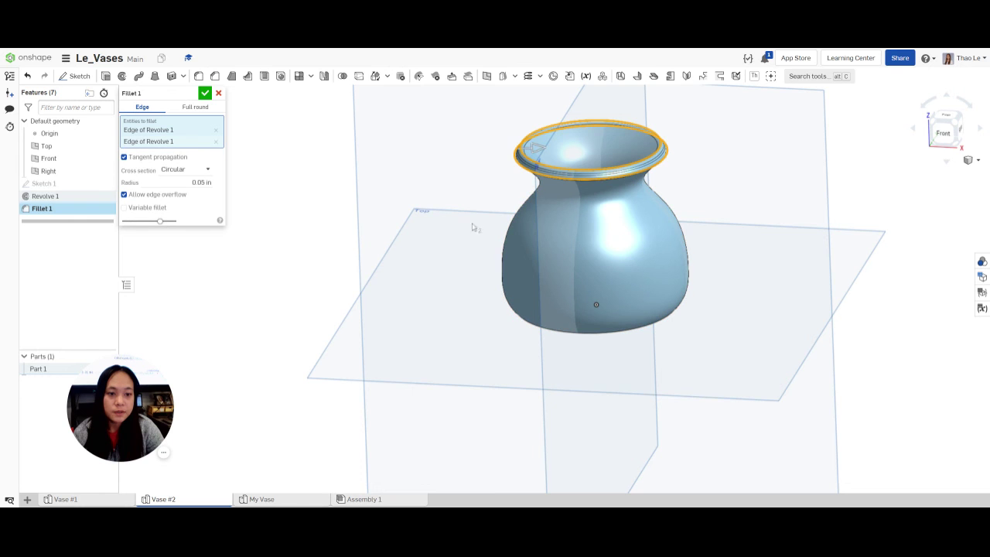
{"action": "left_click", "coordinate": [205, 94]}
{"action": "right_click_drag", "start_coordinate": [588, 348], "coordinate": [648, 274]}
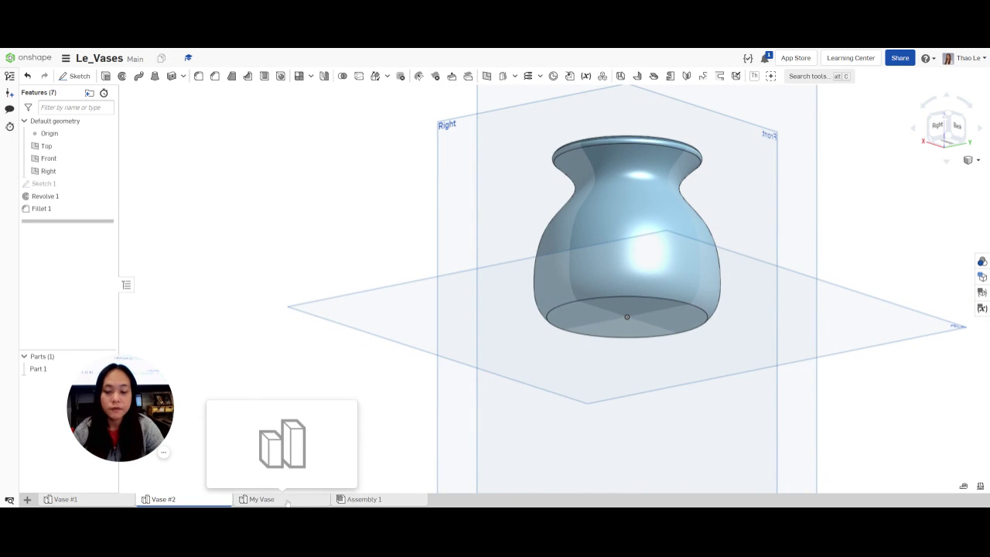